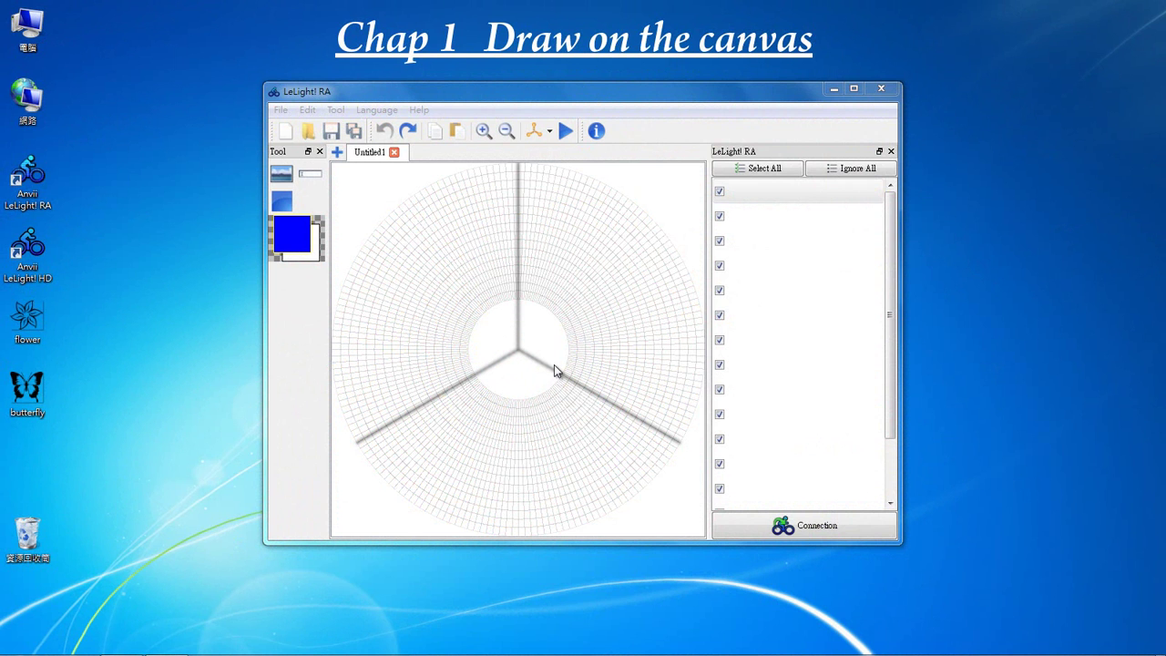
# - Set the drawing symmetry to X12 and draw a blue zigzag star outline with shorter inner strokes on the first slide
pyautogui.click(550, 131)
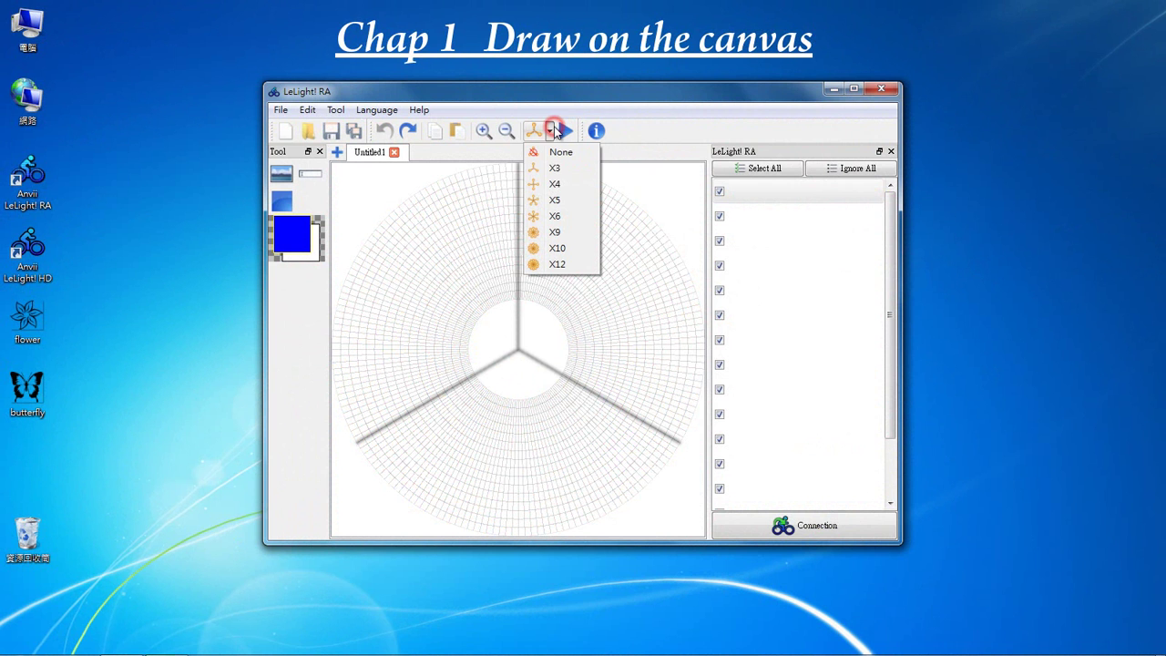
pyautogui.click(581, 225)
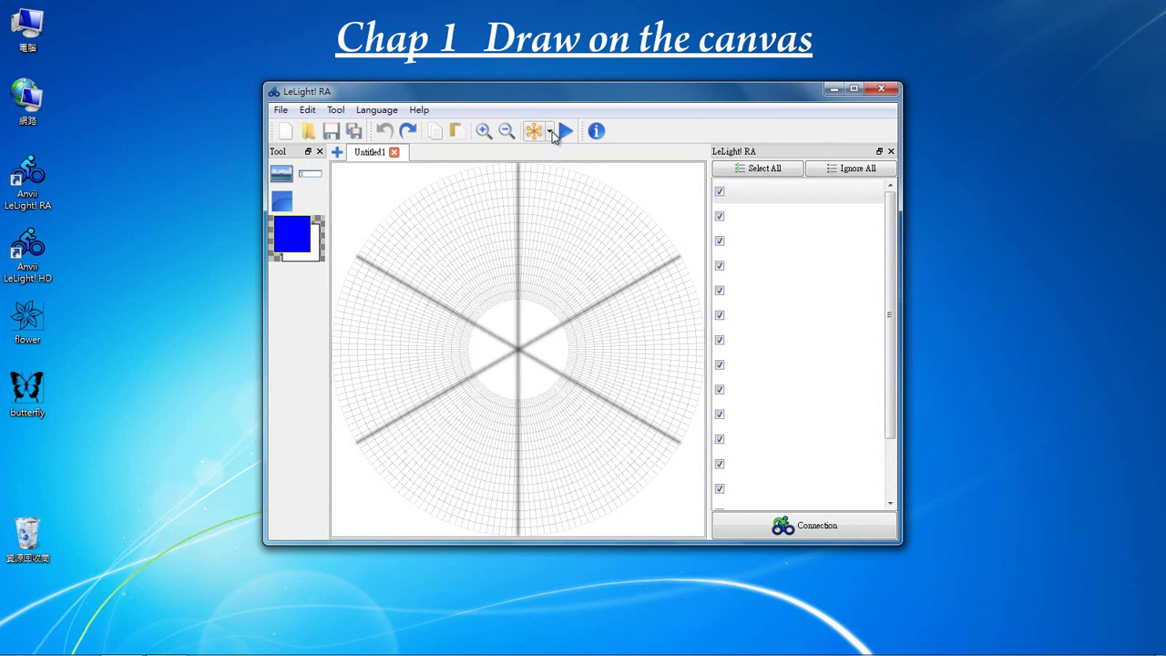
pyautogui.click(550, 132)
pyautogui.click(578, 266)
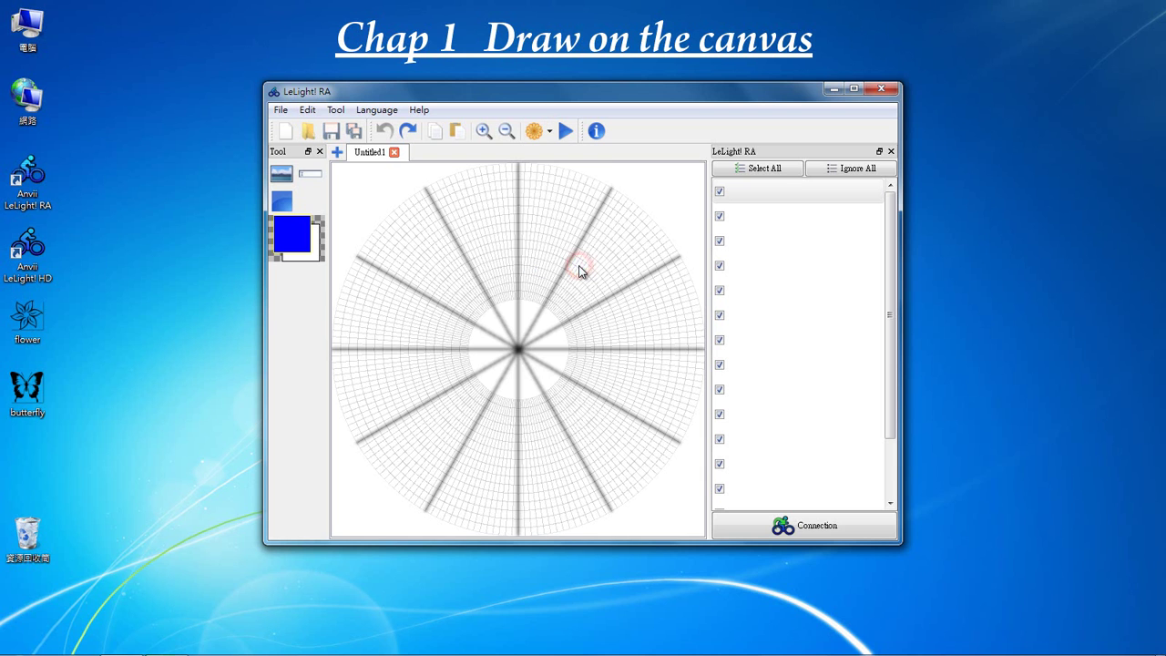
pyautogui.moveTo(522, 169)
pyautogui.mouseDown()
pyautogui.moveTo(544, 206)
pyautogui.moveTo(615, 198)
pyautogui.mouseUp()
pyautogui.moveTo(539, 221); pyautogui.dragTo(573, 304)
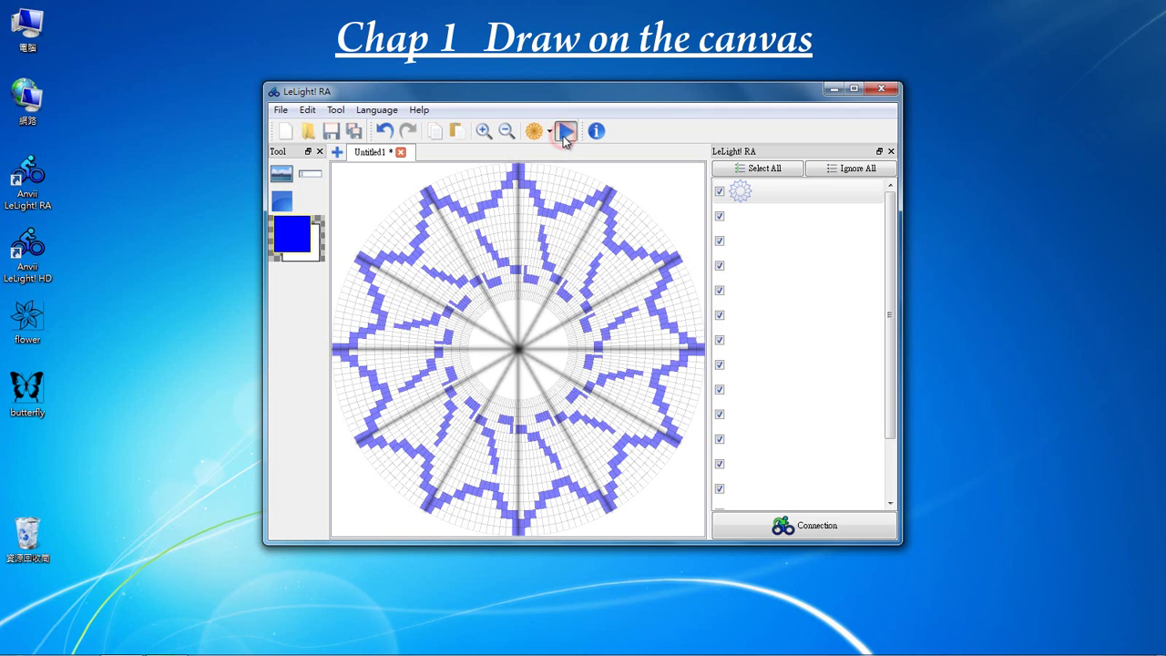
# - Preview the star slide on the simulated wheel with grey, green, red and blue lights, and set the speed to 23 km/h
pyautogui.click(563, 135)
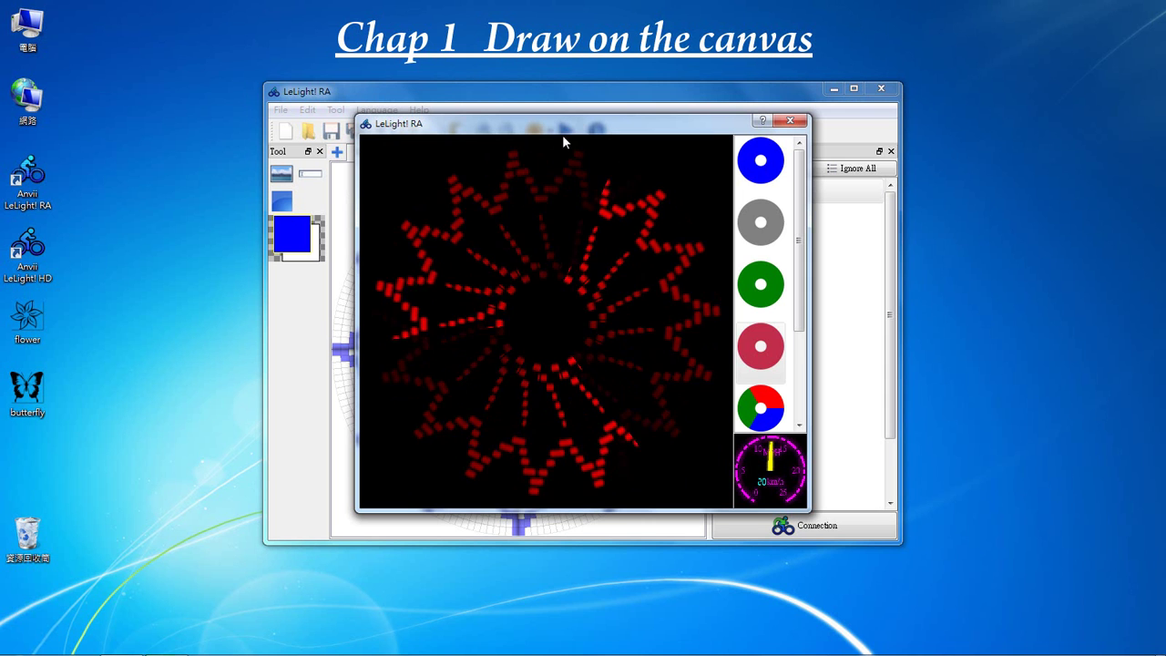
pyautogui.click(761, 221)
pyautogui.click(760, 283)
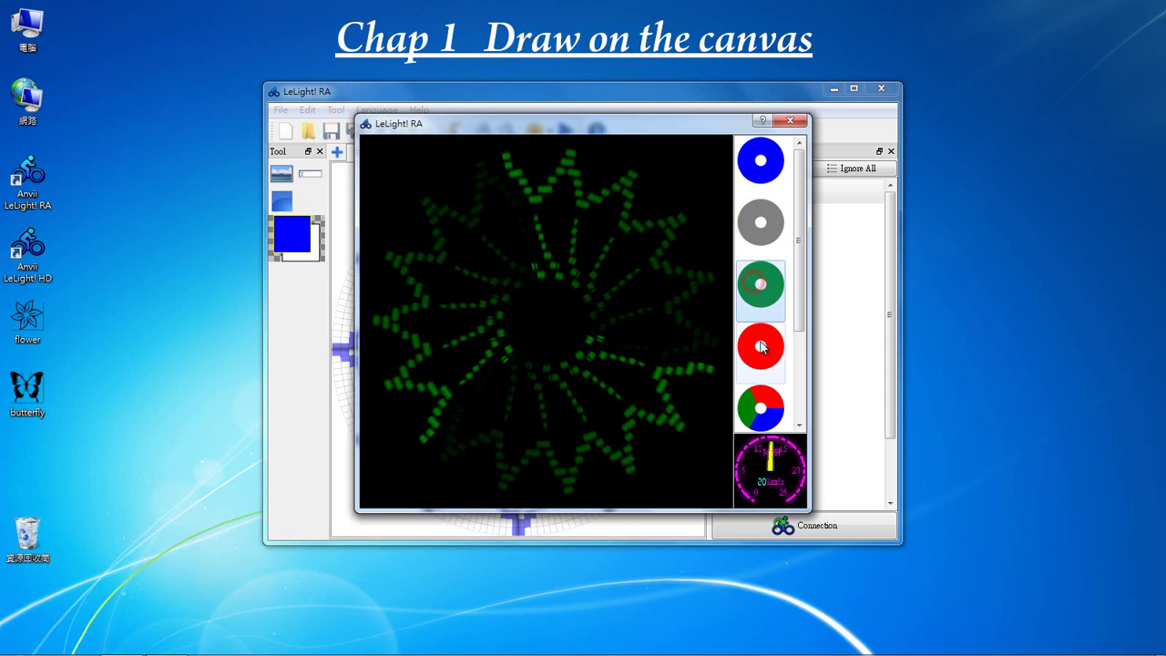
pyautogui.click(760, 346)
pyautogui.click(761, 161)
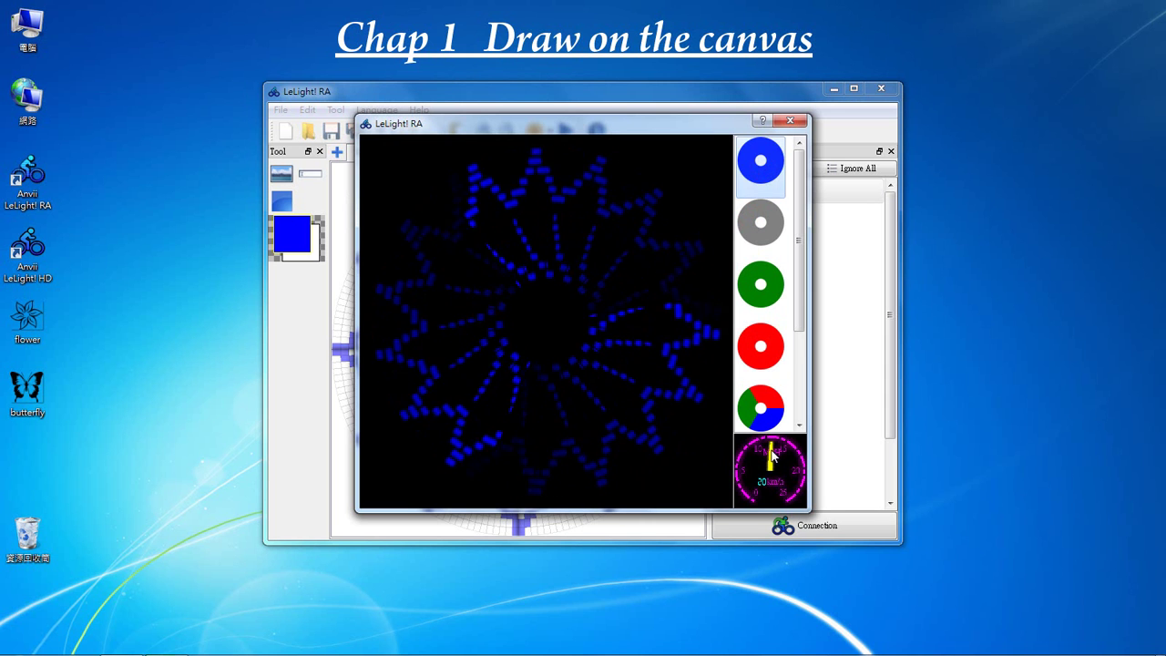
pyautogui.moveTo(772, 453)
pyautogui.mouseDown()
pyautogui.moveTo(754, 466)
pyautogui.moveTo(776, 447)
pyautogui.moveTo(792, 467)
pyautogui.moveTo(780, 459)
pyautogui.mouseUp()
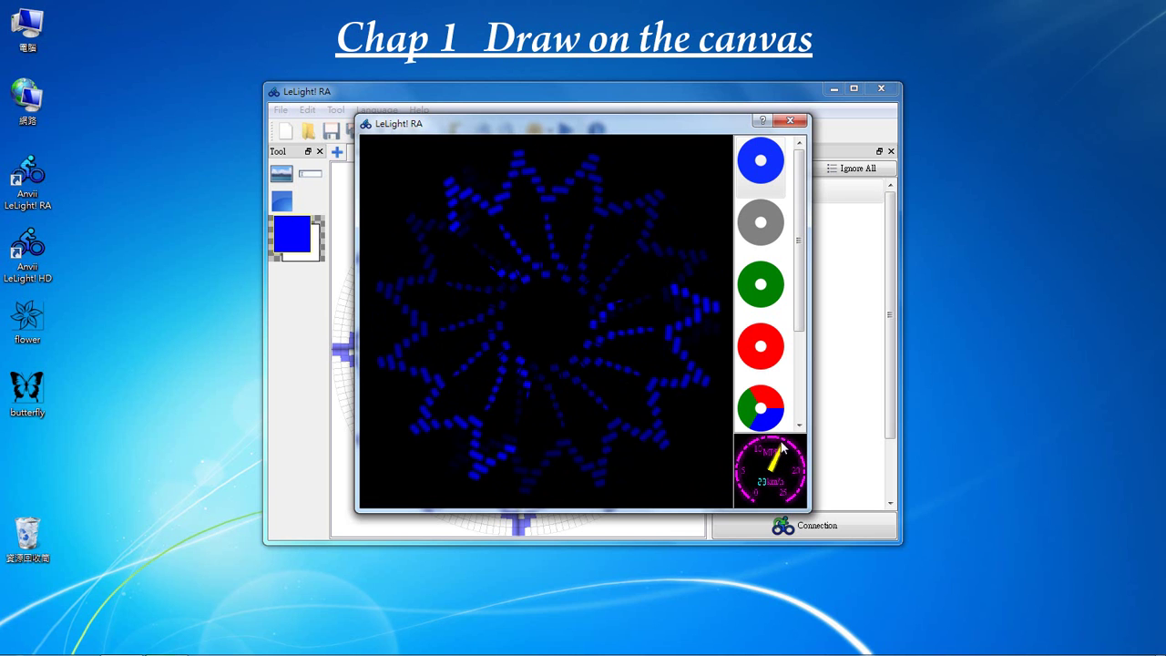
pyautogui.click(791, 122)
# - Fill the entire second slide with blue and apply the fill
pyautogui.click(799, 220)
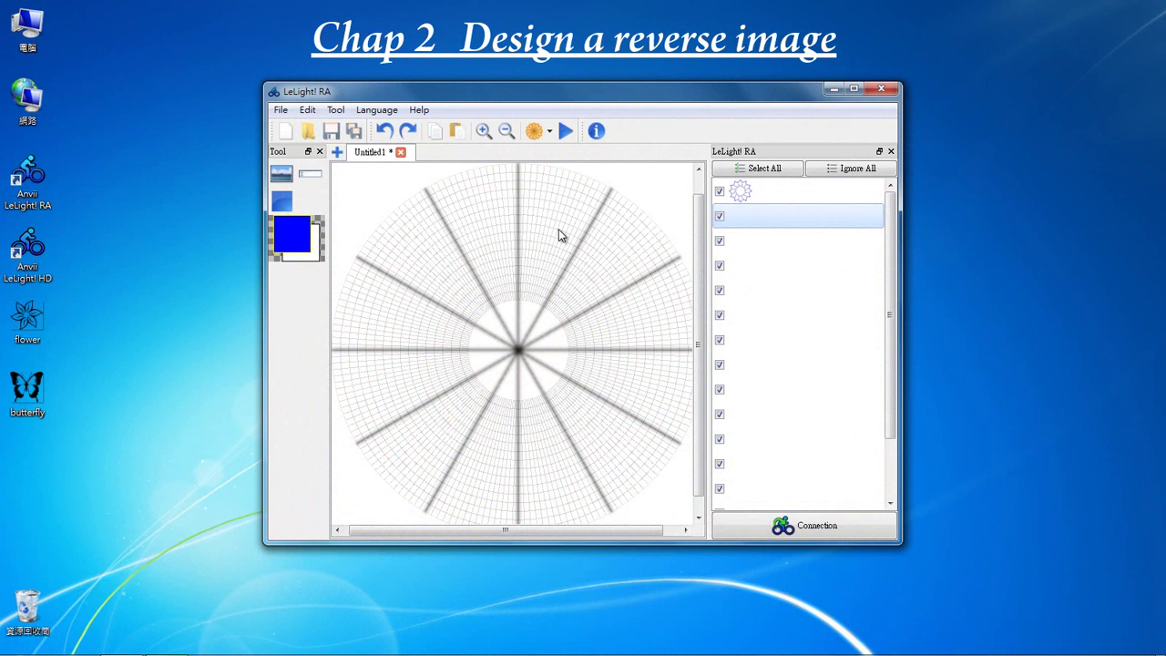
pyautogui.click(283, 201)
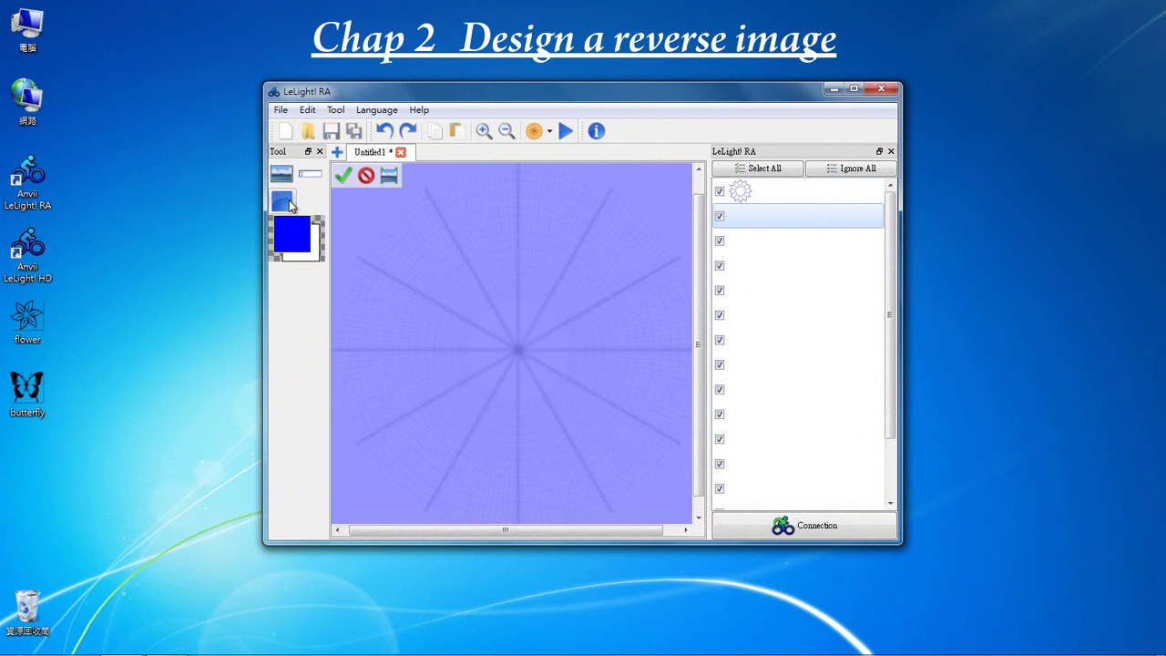
pyautogui.click(343, 175)
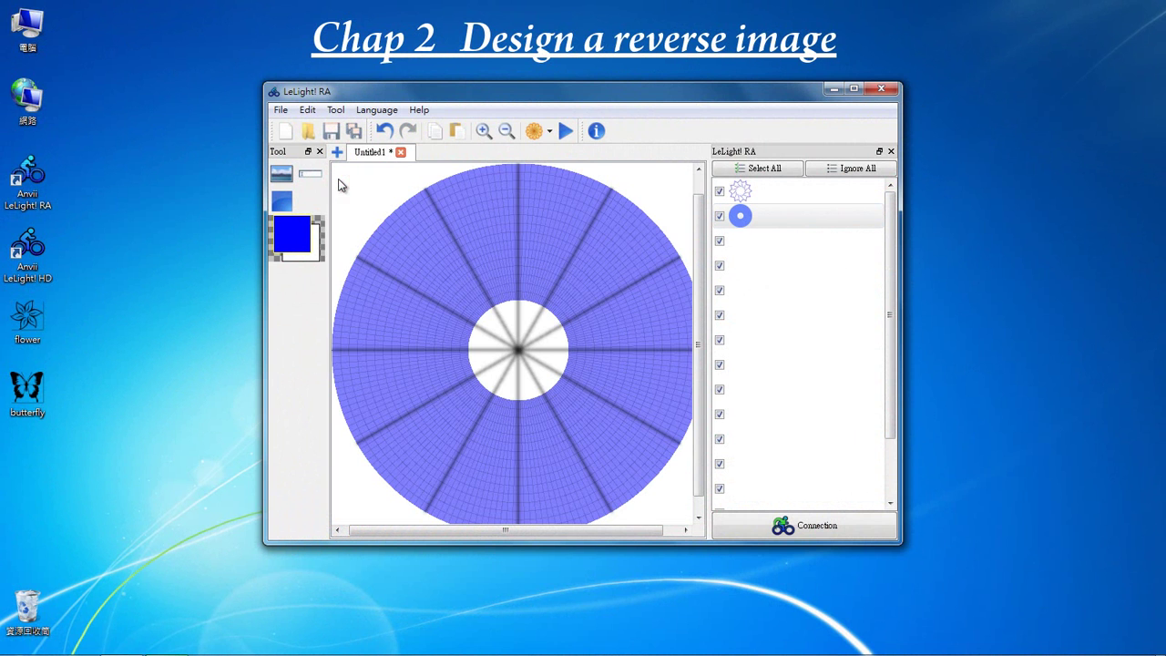
# - Erase evenly spaced notches around the blue disc's rim using white, and preview the gear-shaped slide on the simulated wheel
pyautogui.click(319, 255)
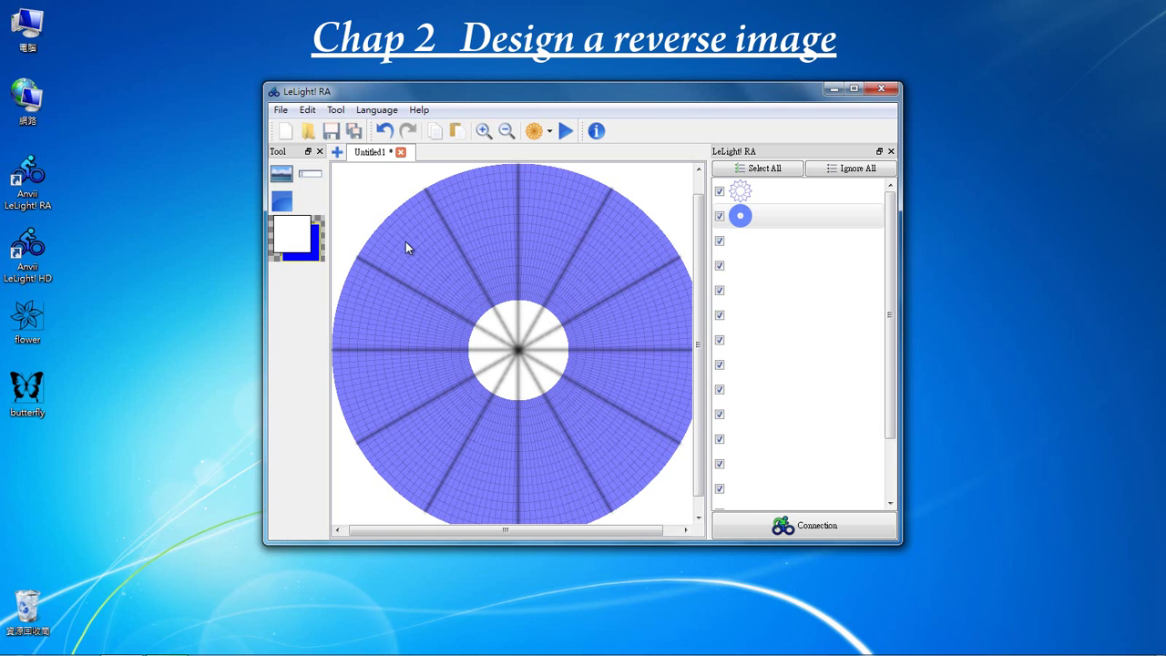
pyautogui.moveTo(493, 170)
pyautogui.mouseDown()
pyautogui.moveTo(493, 206)
pyautogui.moveTo(540, 203)
pyautogui.moveTo(543, 171)
pyautogui.moveTo(502, 174)
pyautogui.moveTo(533, 193)
pyautogui.moveTo(499, 195)
pyautogui.moveTo(530, 195)
pyautogui.moveTo(511, 200)
pyautogui.moveTo(492, 175)
pyautogui.mouseUp()
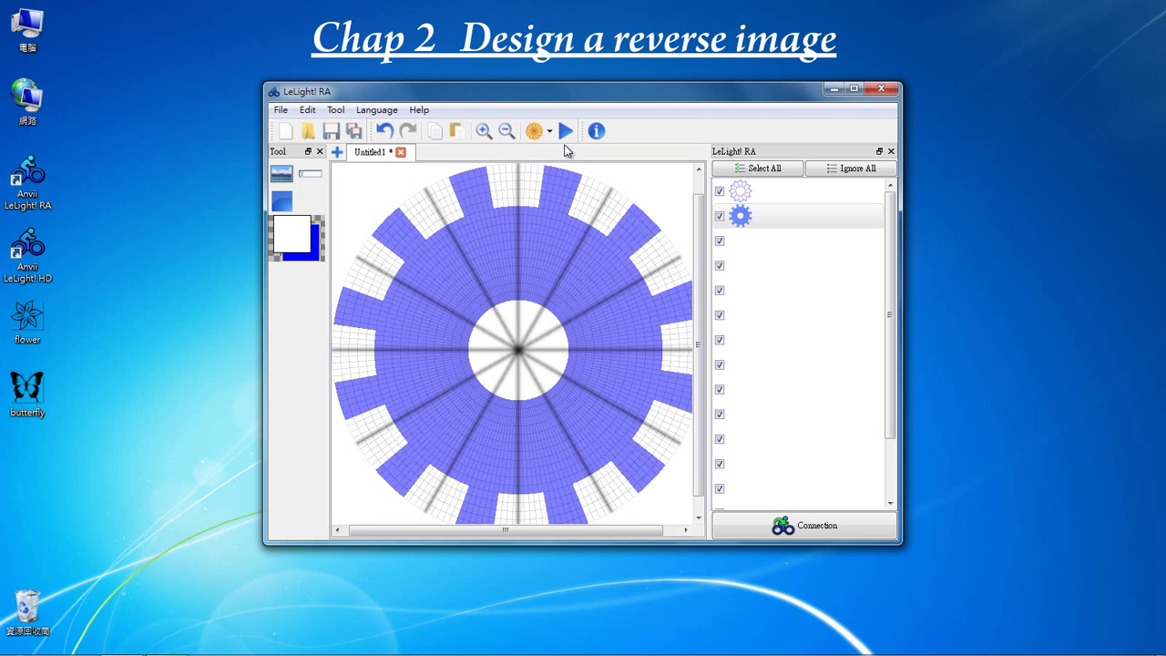
pyautogui.click(568, 133)
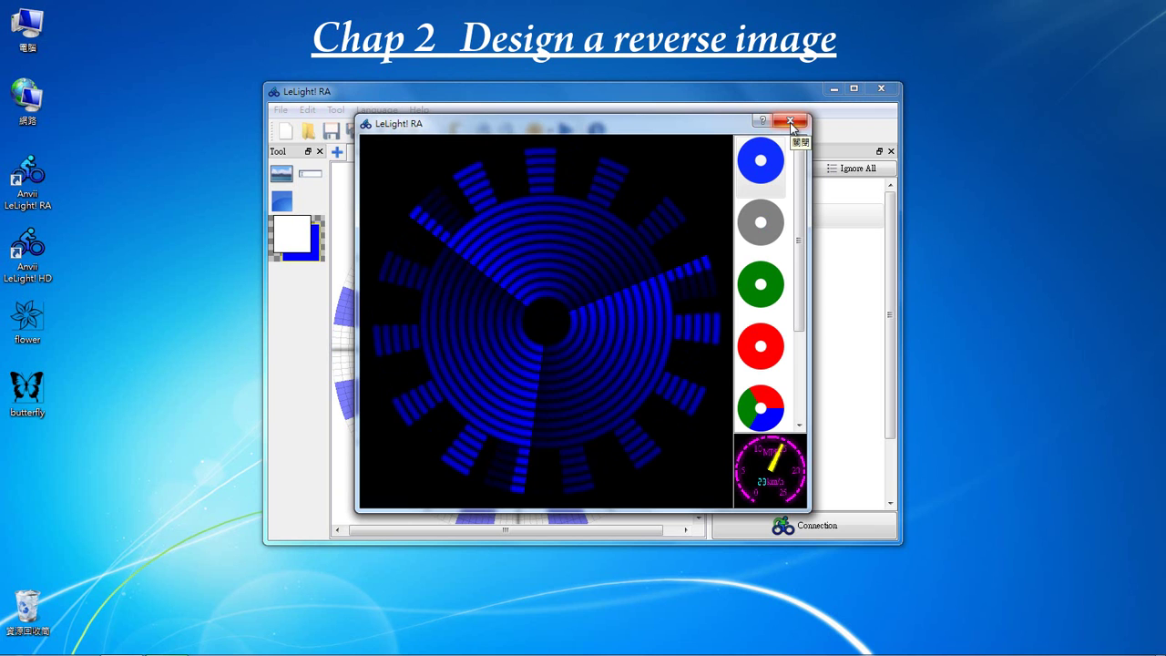
pyautogui.click(791, 123)
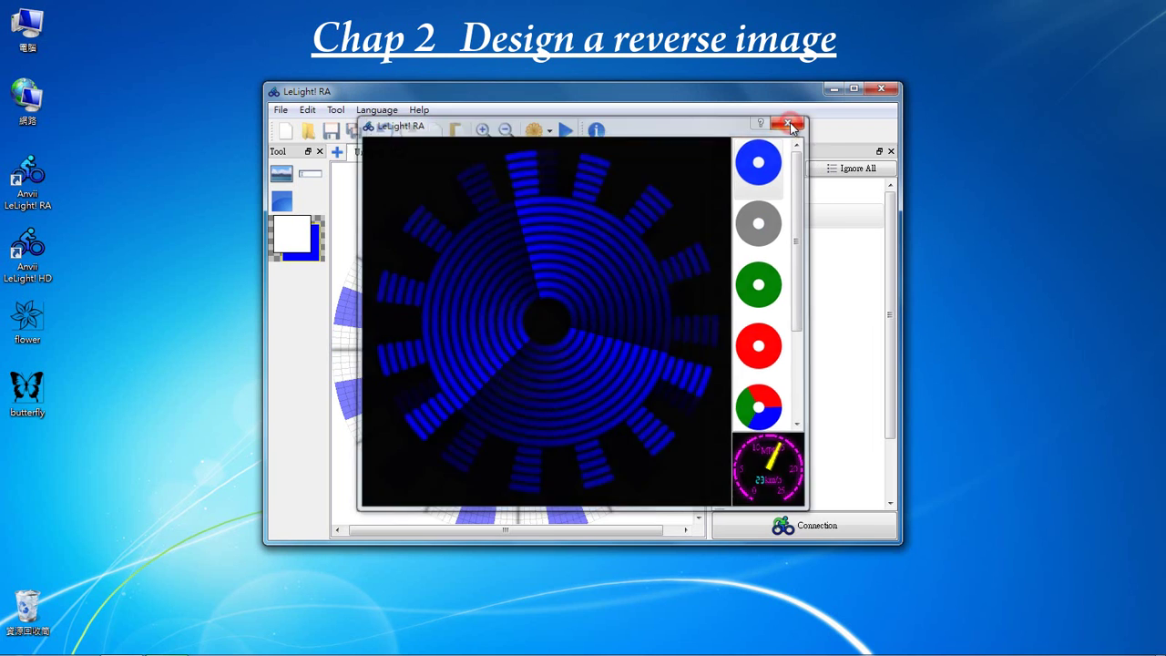
# - Select the empty third slide of Untitled1 and open the DEFAULT project file
pyautogui.click(804, 239)
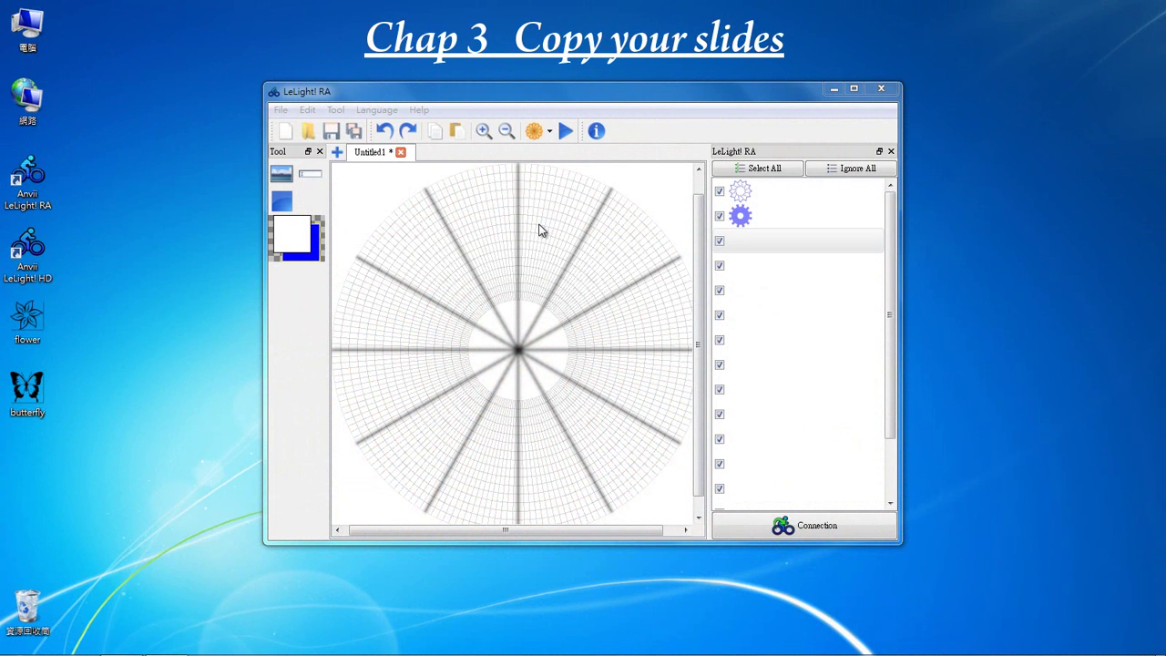
pyautogui.click(306, 131)
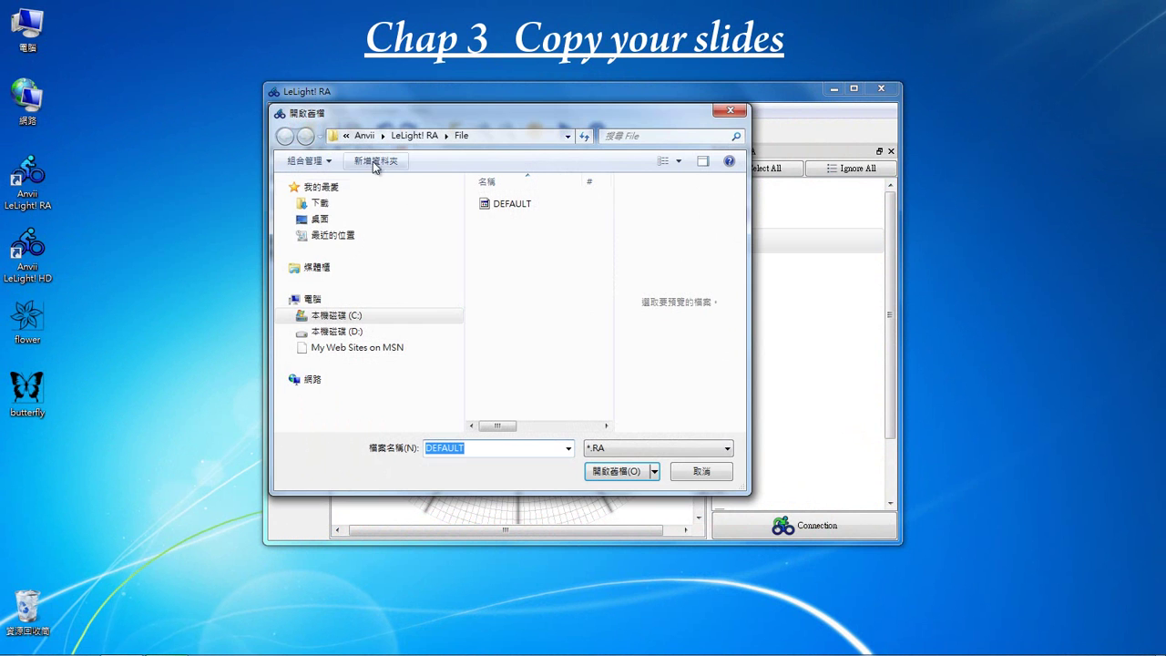
pyautogui.click(507, 206)
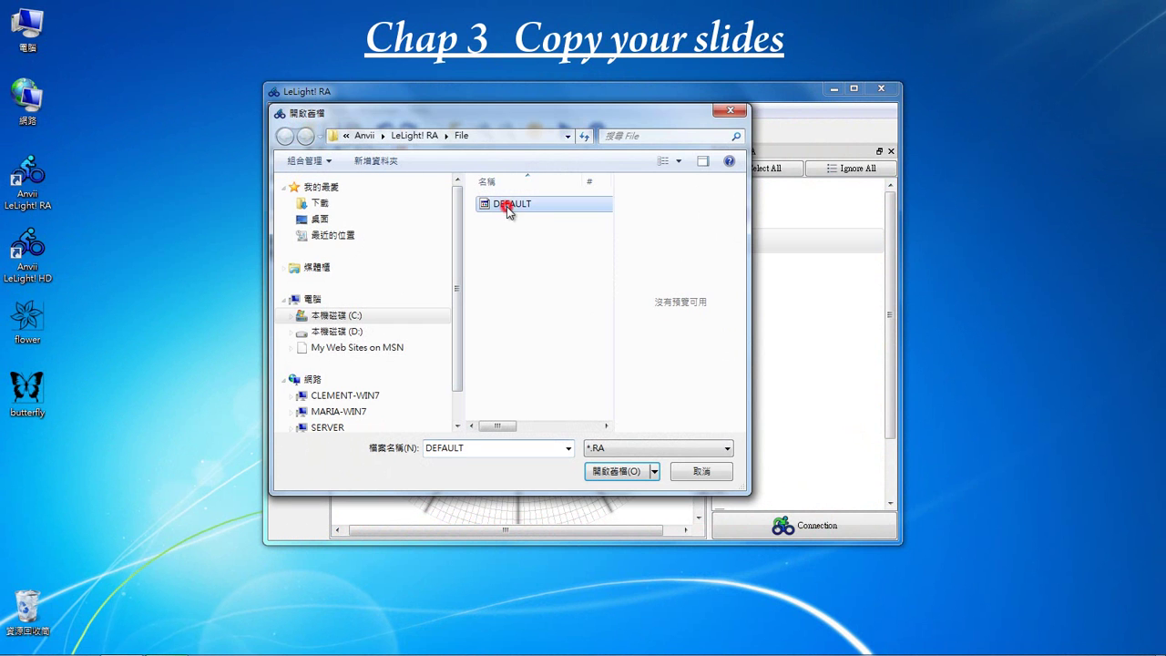
pyautogui.click(637, 471)
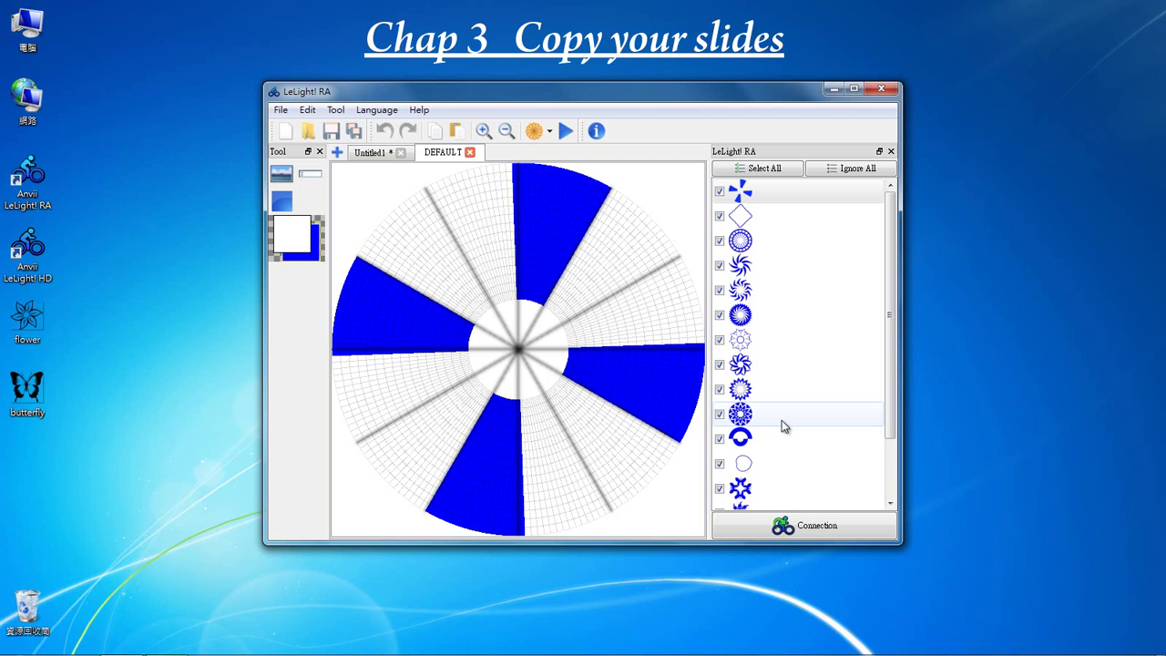
# - Copy the four-blade first slide of DEFAULT into the third slide of Untitled1
pyautogui.click(779, 191)
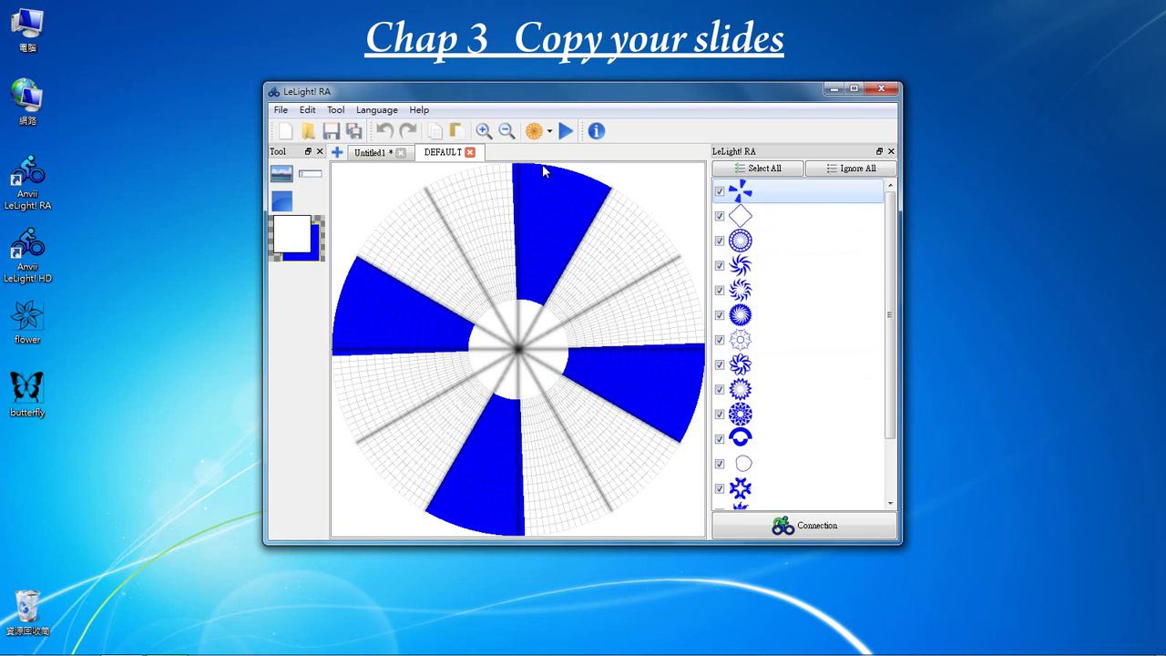
pyautogui.click(429, 133)
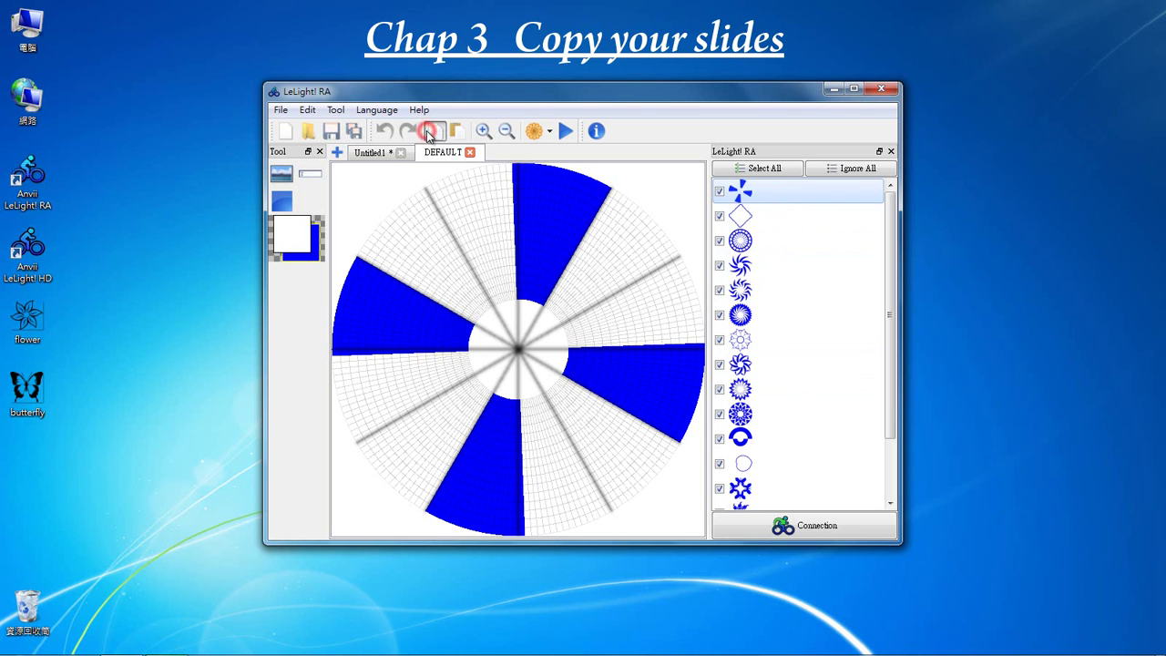
pyautogui.click(377, 152)
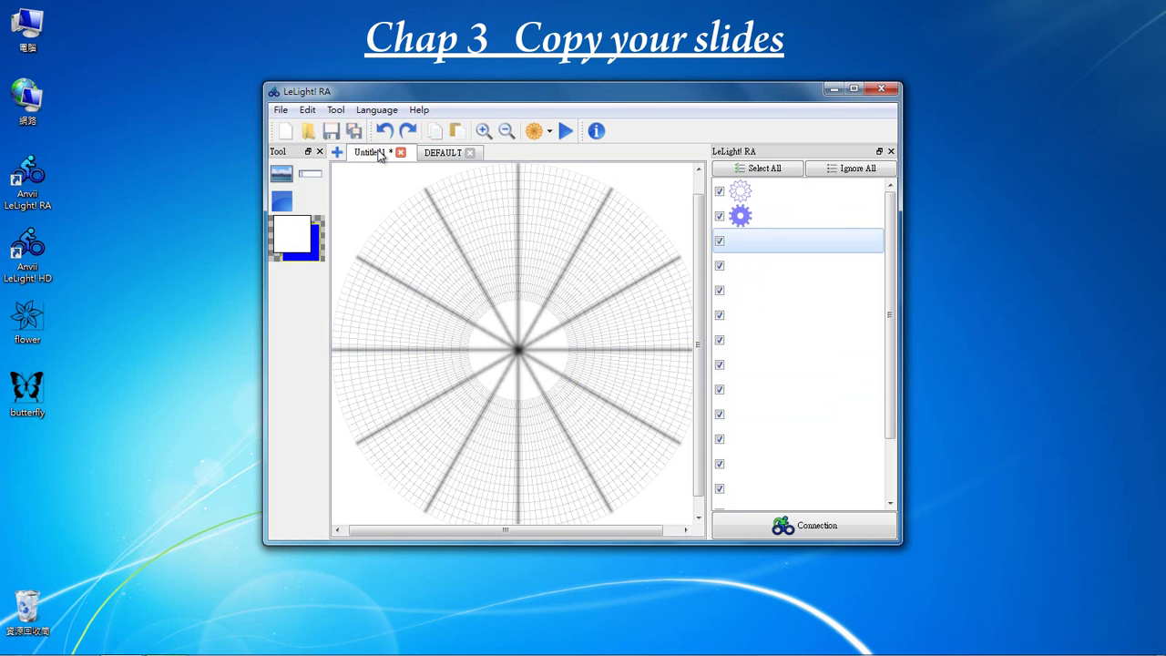
pyautogui.click(458, 132)
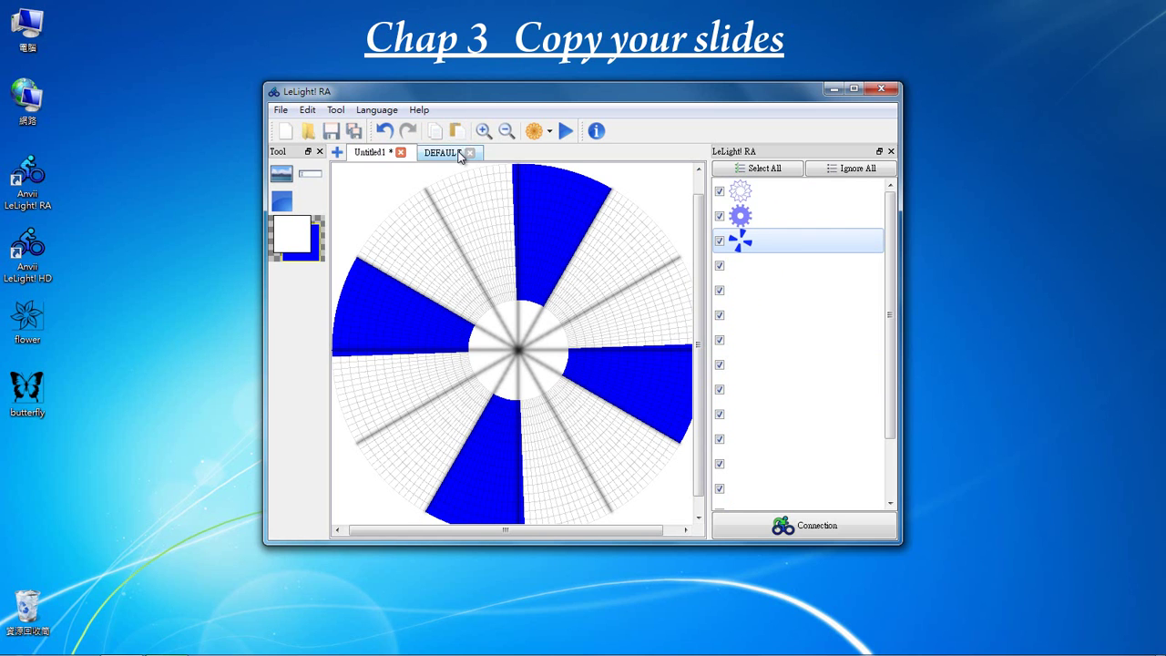
# - Copy the curved-petal eighth slide of DEFAULT into the empty fourth slide of Untitled1
pyautogui.click(446, 151)
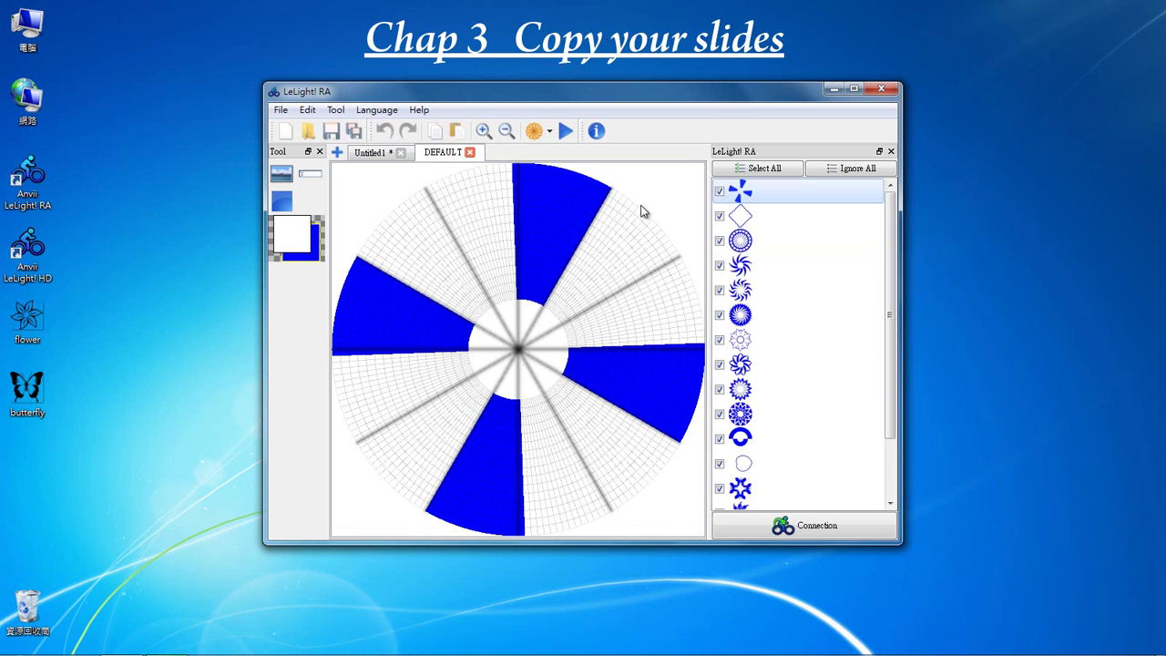
pyautogui.click(781, 372)
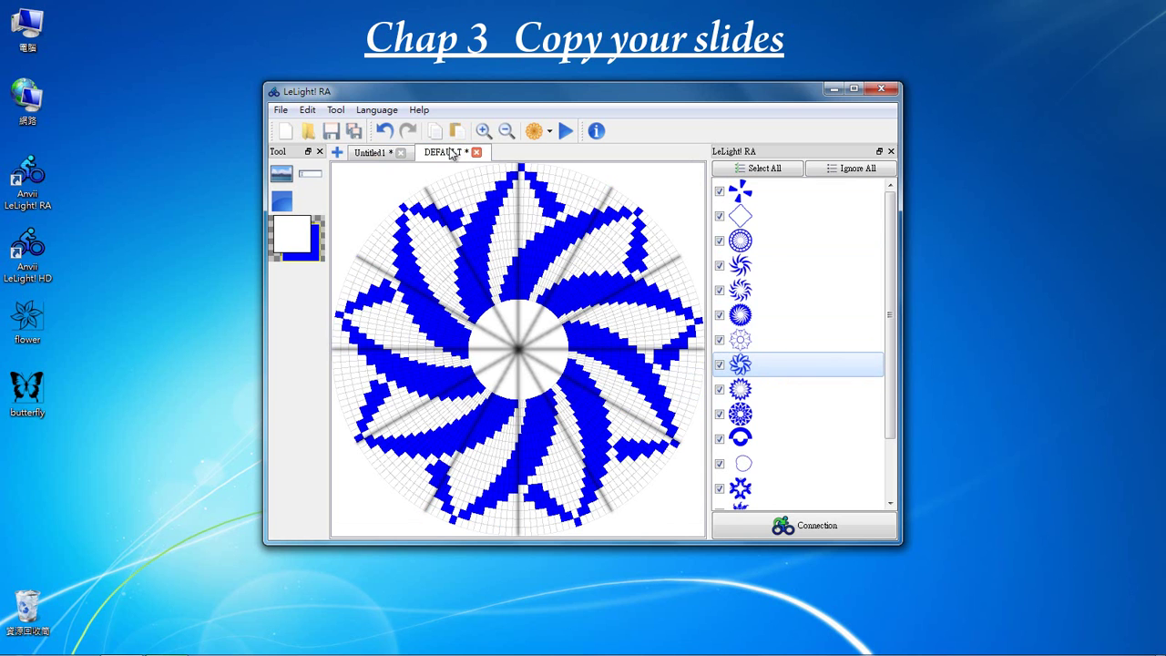
pyautogui.click(373, 155)
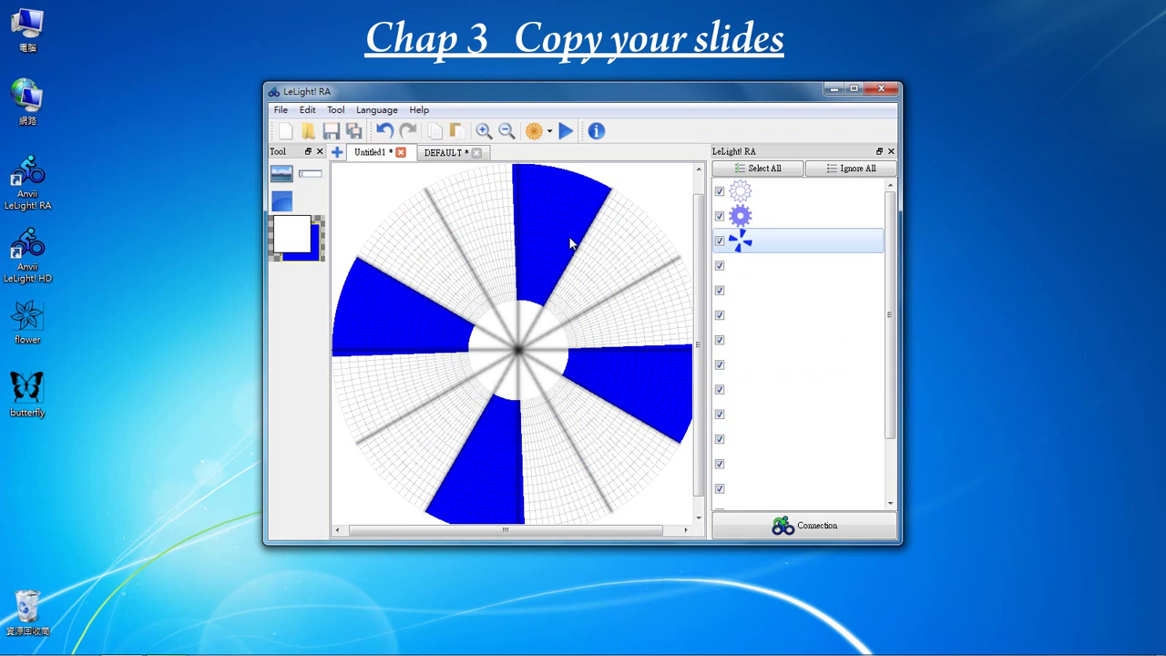
pyautogui.click(771, 270)
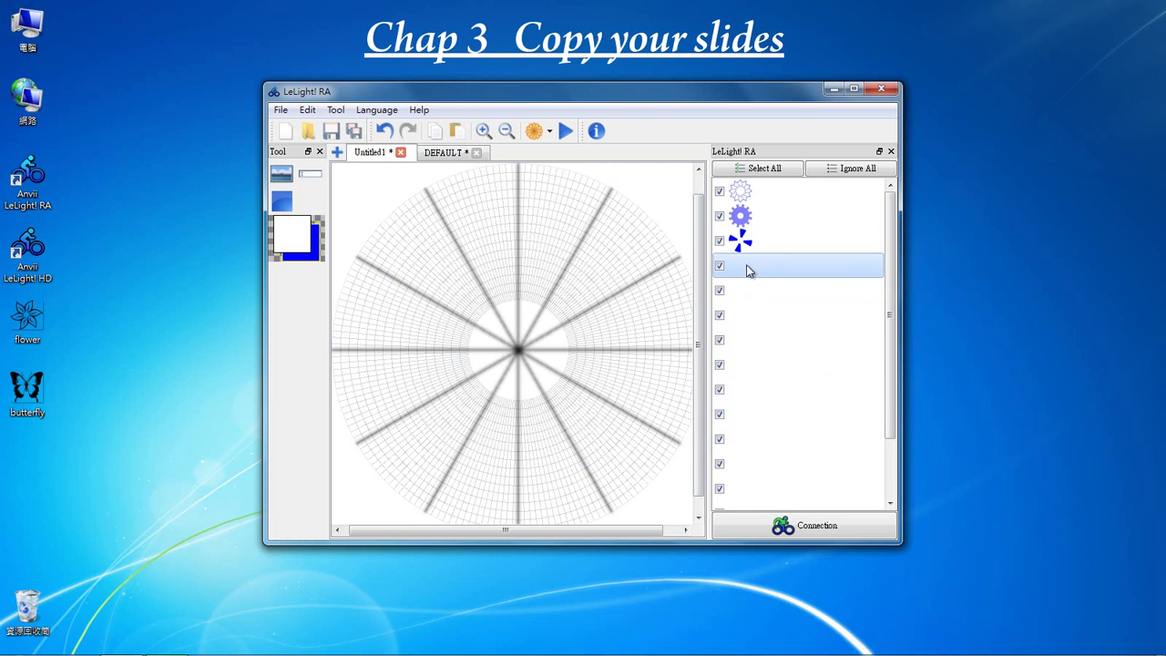
pyautogui.click(461, 133)
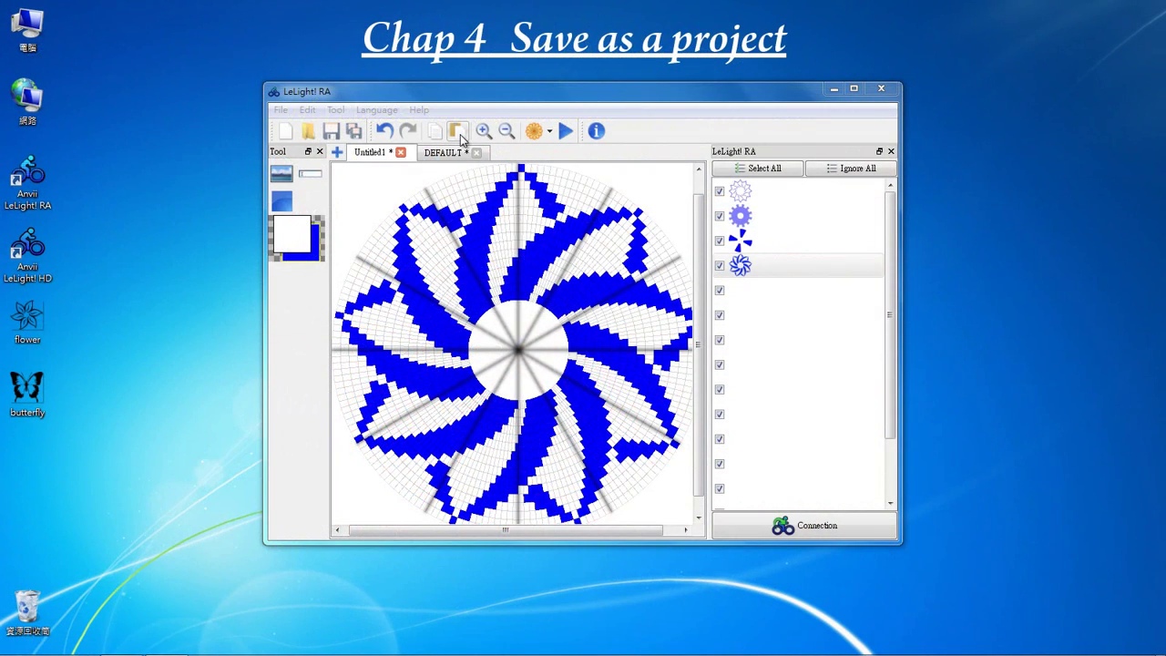
# - Save the Untitled1 project as test1 in the folder C:\Anvii\LeLight! RA\File
pyautogui.click(282, 110)
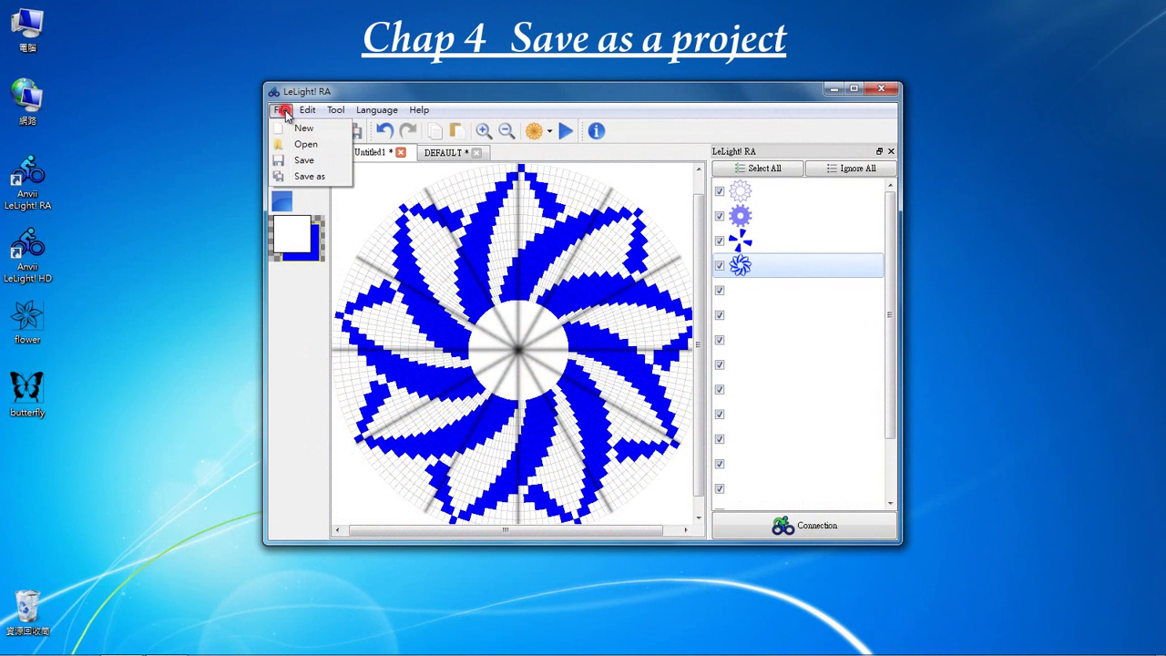
pyautogui.click(326, 177)
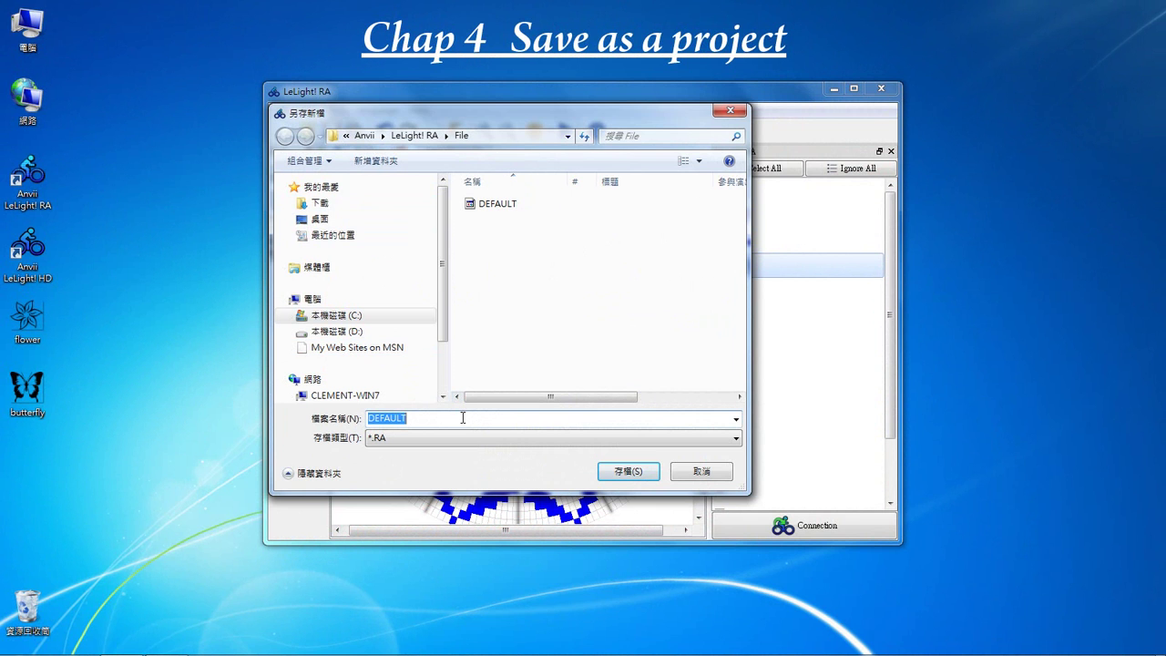
pyautogui.write('test1')
pyautogui.click(522, 137)
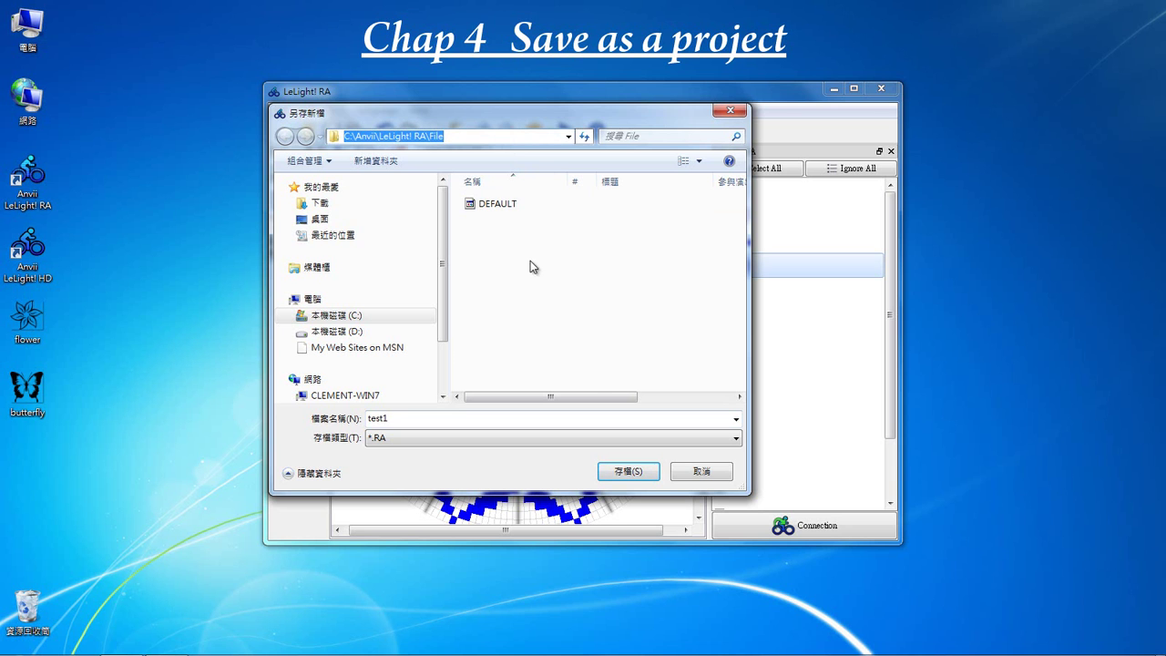
pyautogui.click(635, 474)
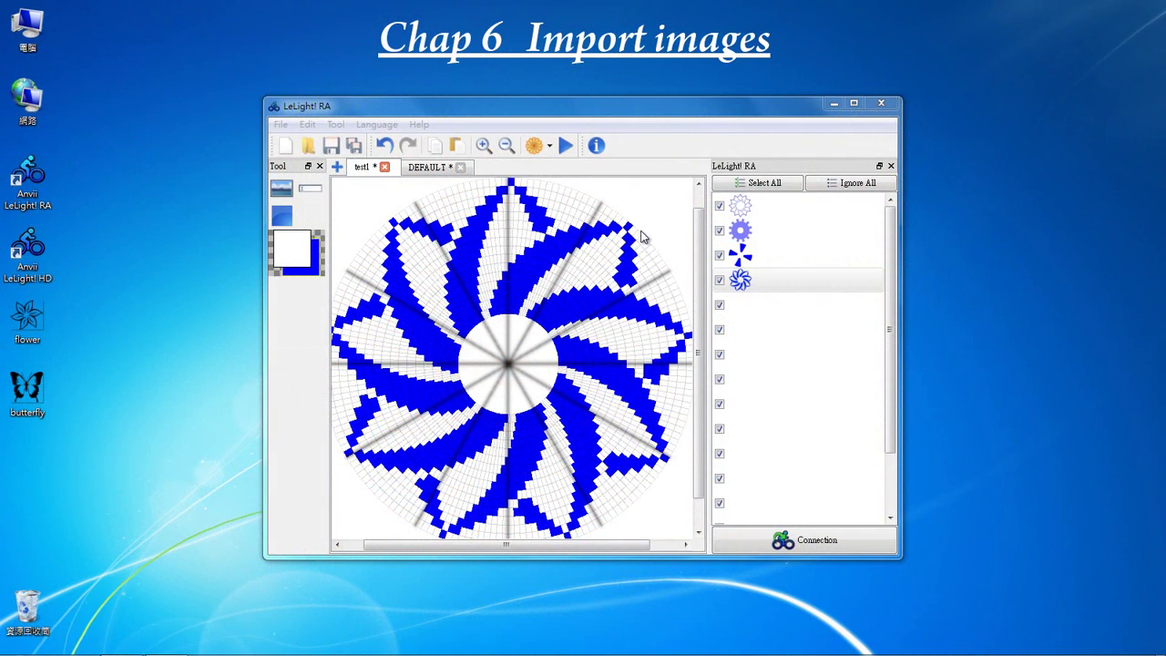
# - Import the desktop flower image into the empty fifth slide, fit it over the wheel and apply it in blue
pyautogui.click(767, 308)
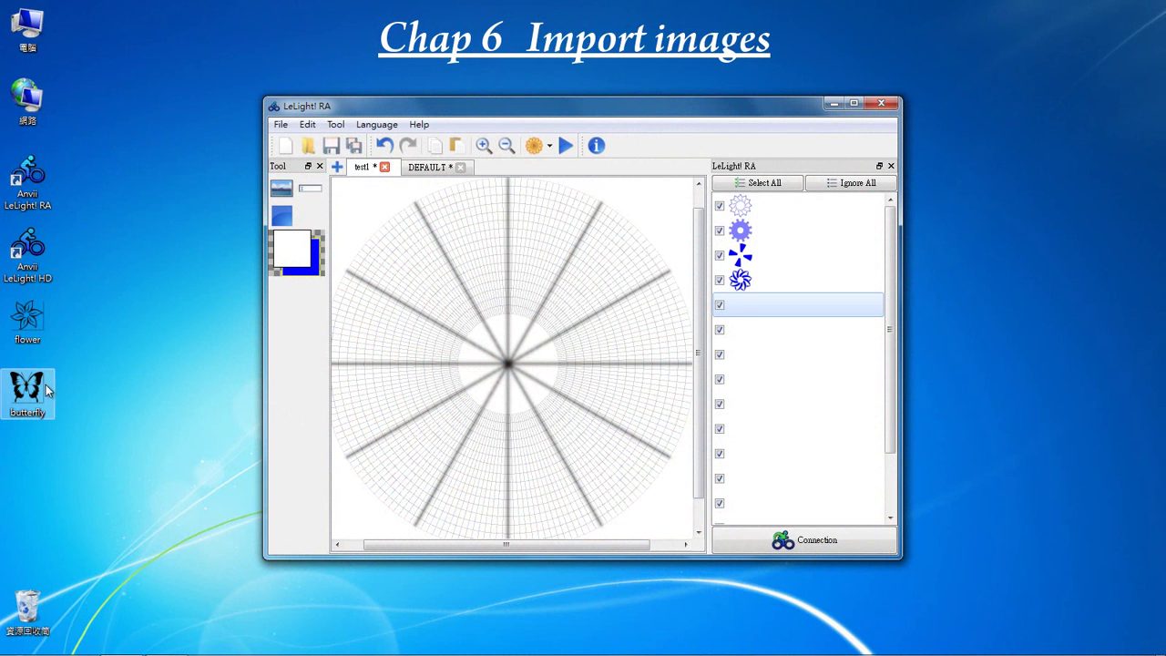
pyautogui.moveTo(27, 326); pyautogui.dragTo(392, 373)
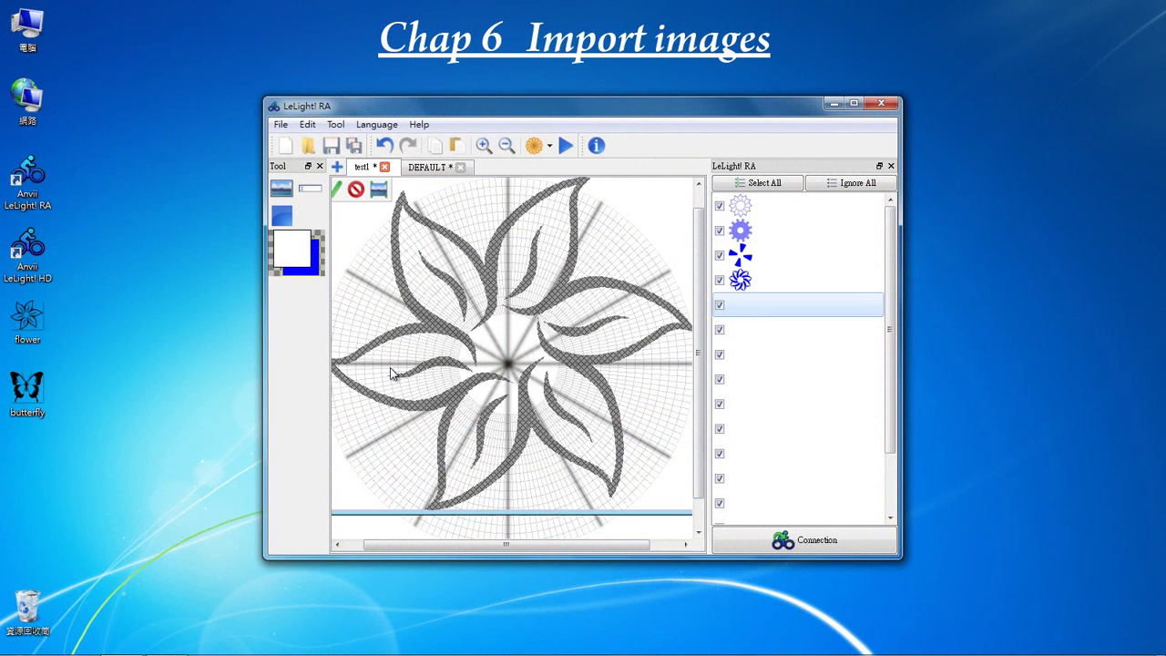
pyautogui.click(506, 148)
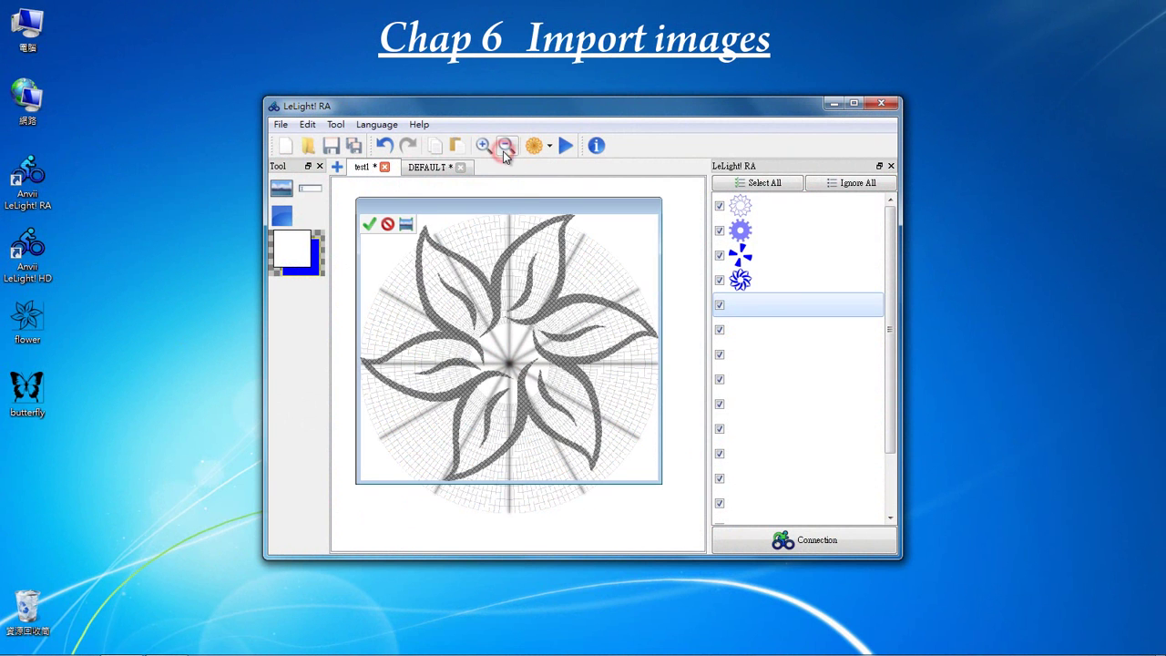
pyautogui.moveTo(498, 208); pyautogui.dragTo(504, 224)
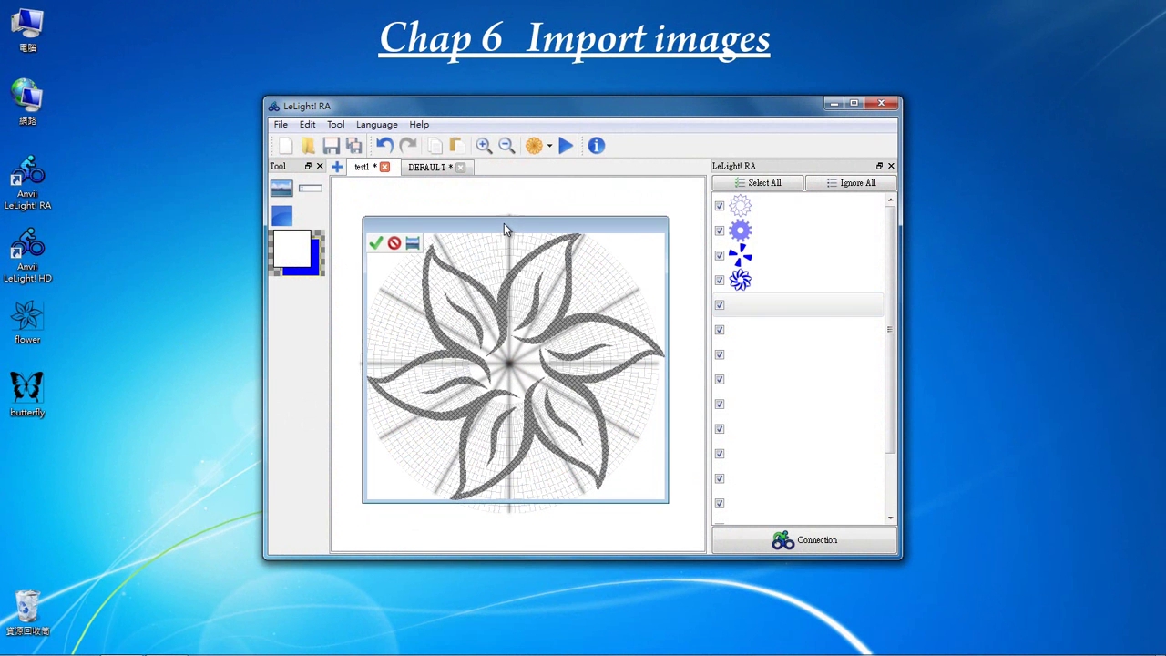
pyautogui.moveTo(668, 218); pyautogui.dragTo(642, 225)
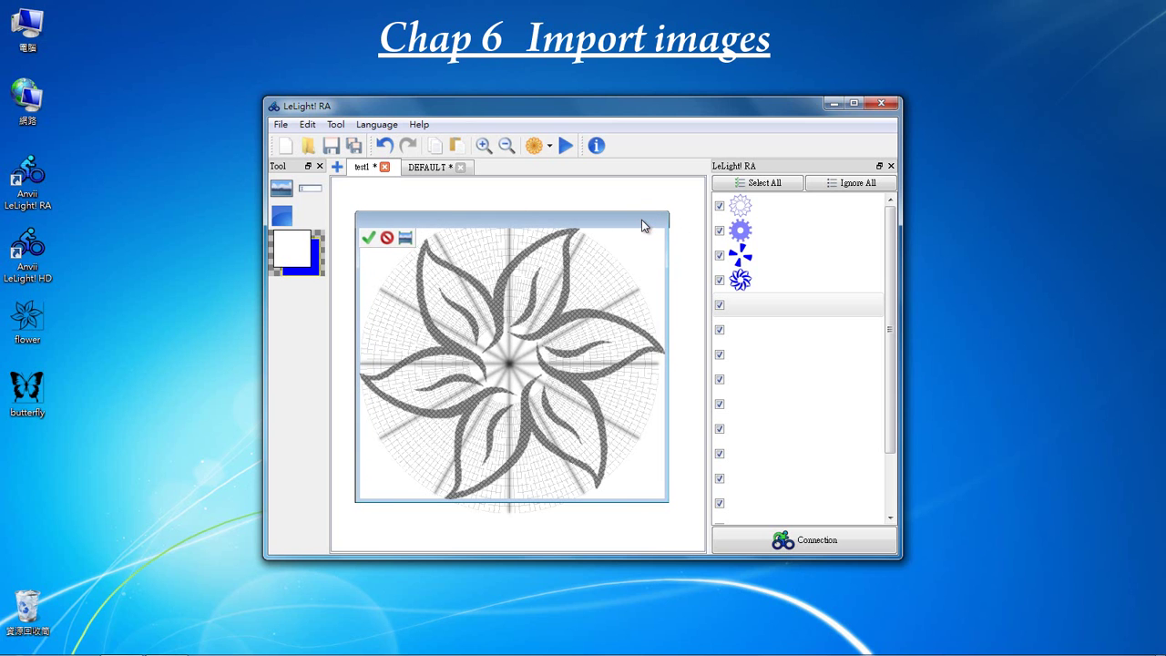
pyautogui.click(311, 273)
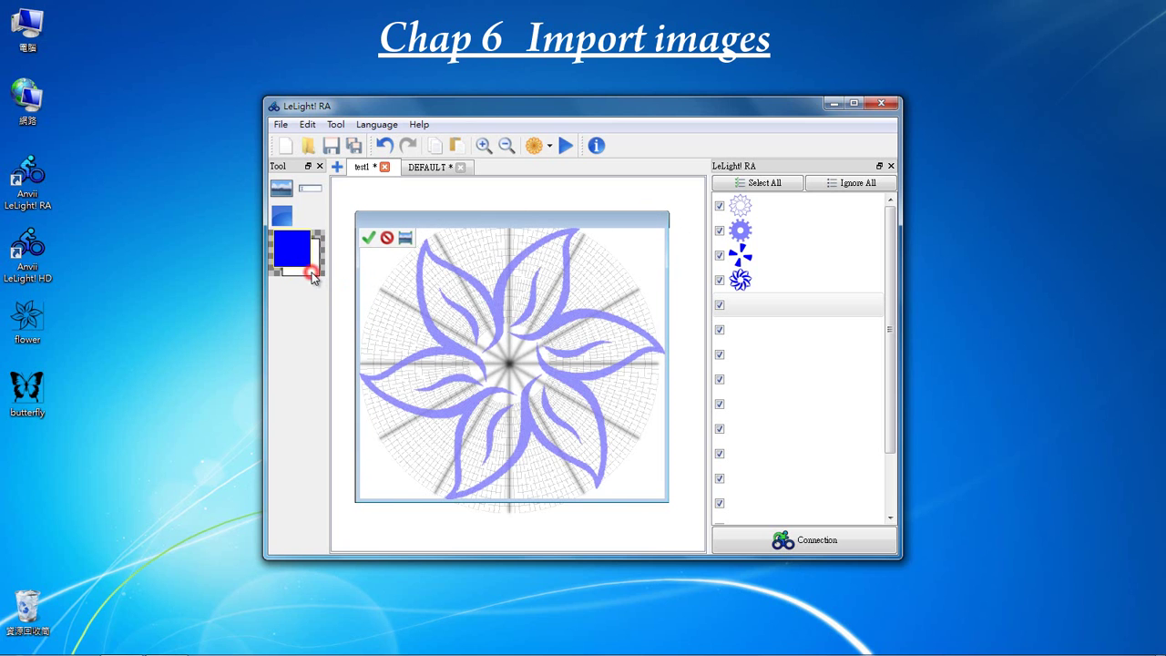
pyautogui.click(369, 239)
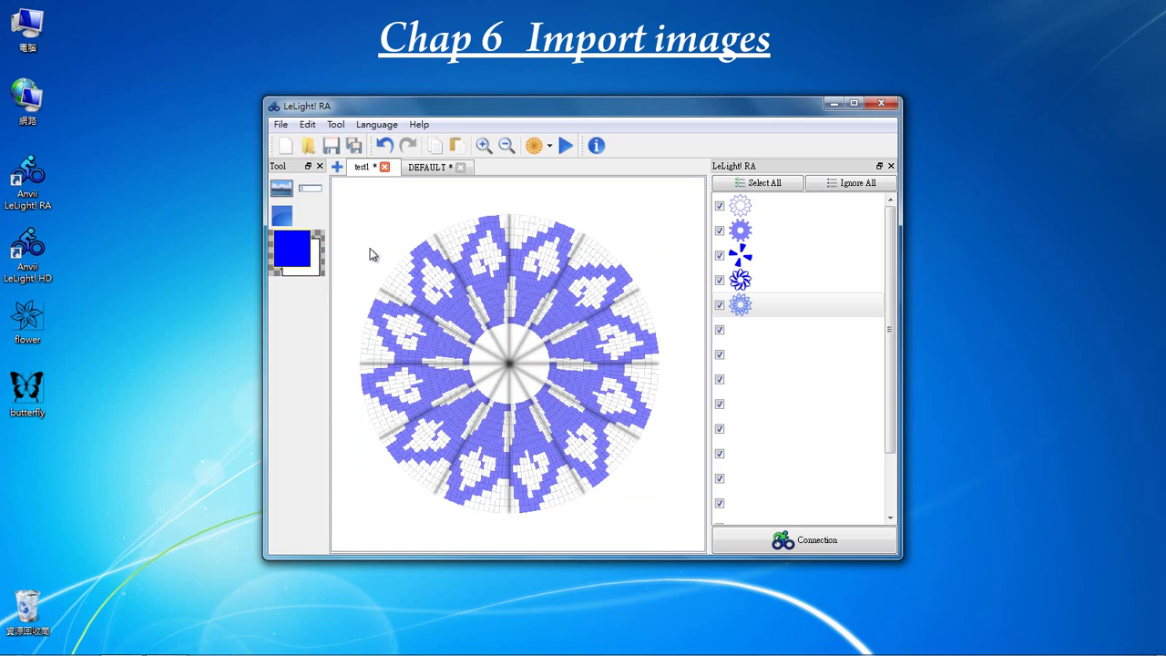
# - Set the symmetry to None and undo the applied flower pattern on the fifth slide
pyautogui.click(551, 147)
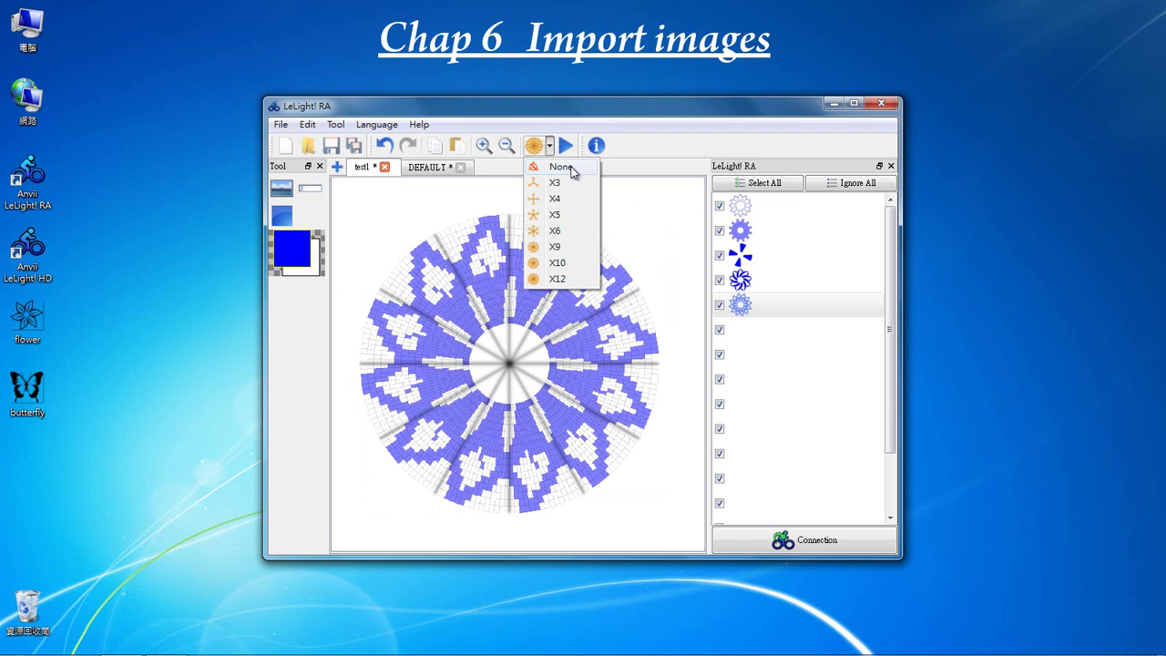
pyautogui.click(561, 167)
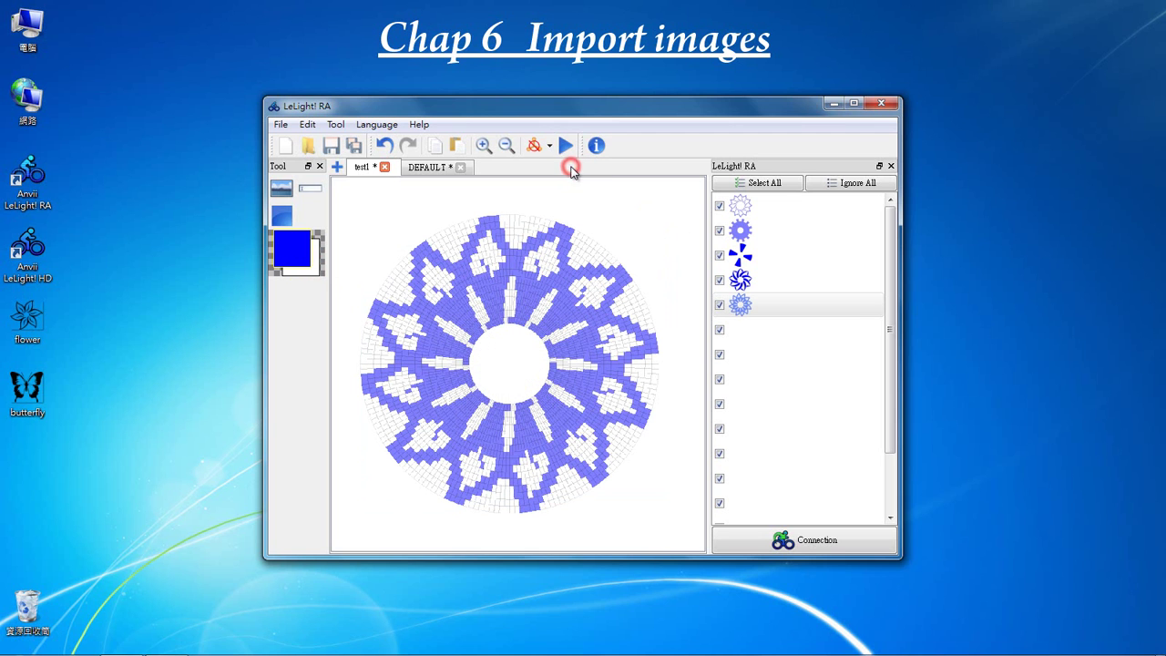
pyautogui.click(393, 146)
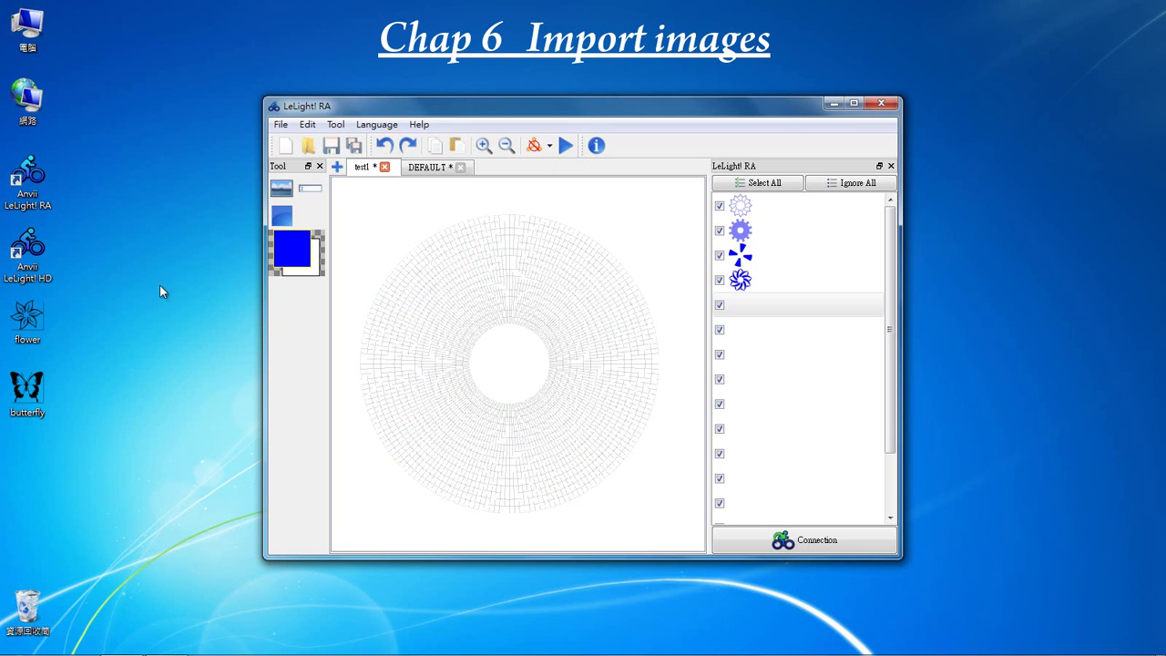
# - Import the flower image into the fifth slide again, apply it and preview the spinning result
pyautogui.moveTo(27, 314); pyautogui.dragTo(387, 341)
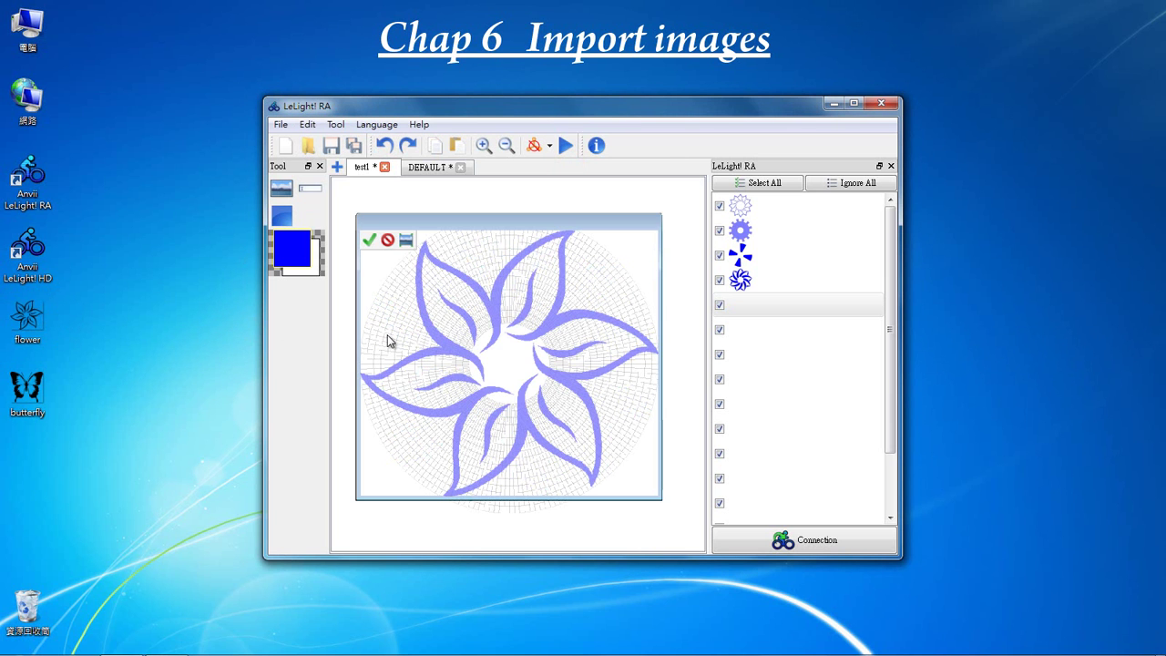
pyautogui.click(368, 241)
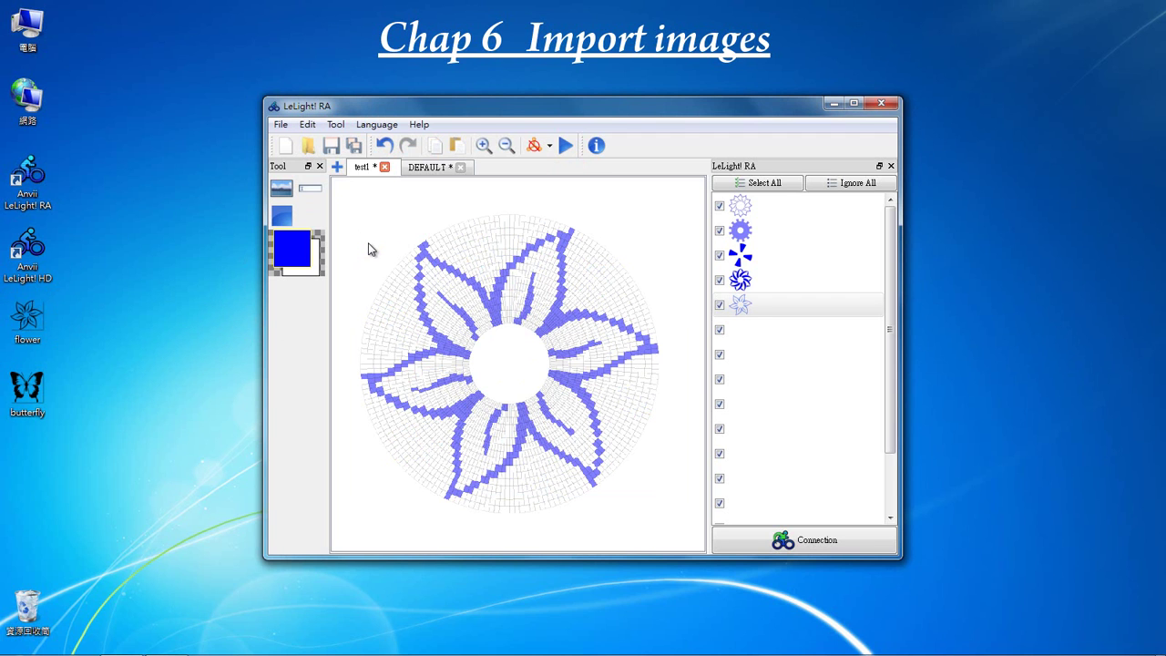
pyautogui.click(566, 146)
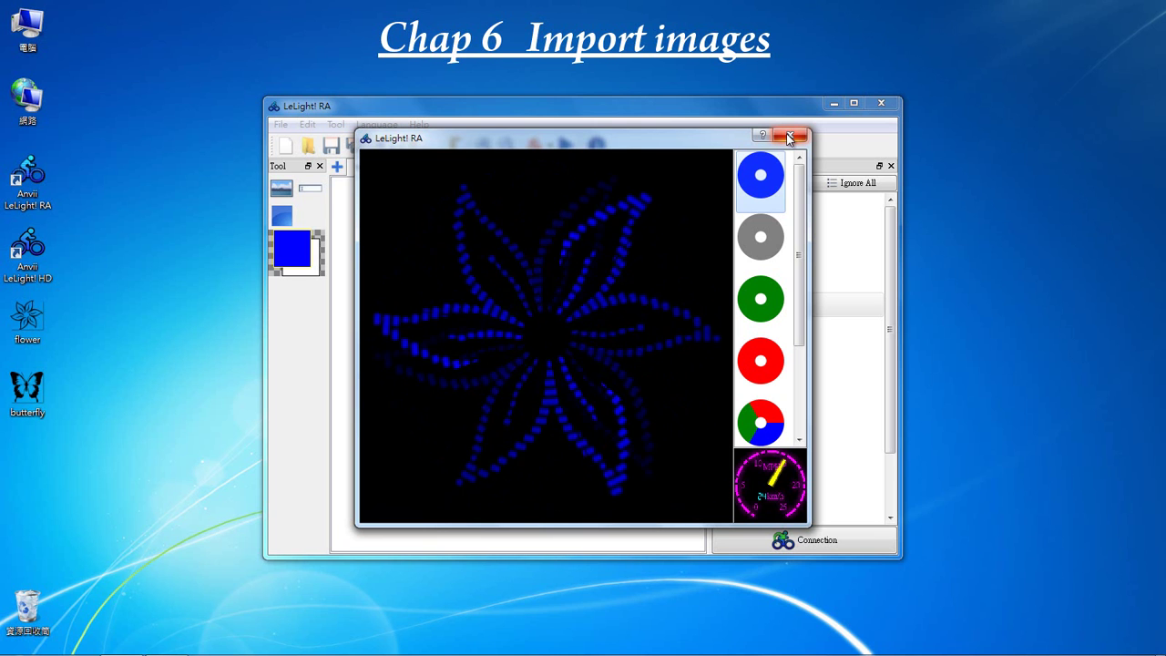
pyautogui.click(789, 137)
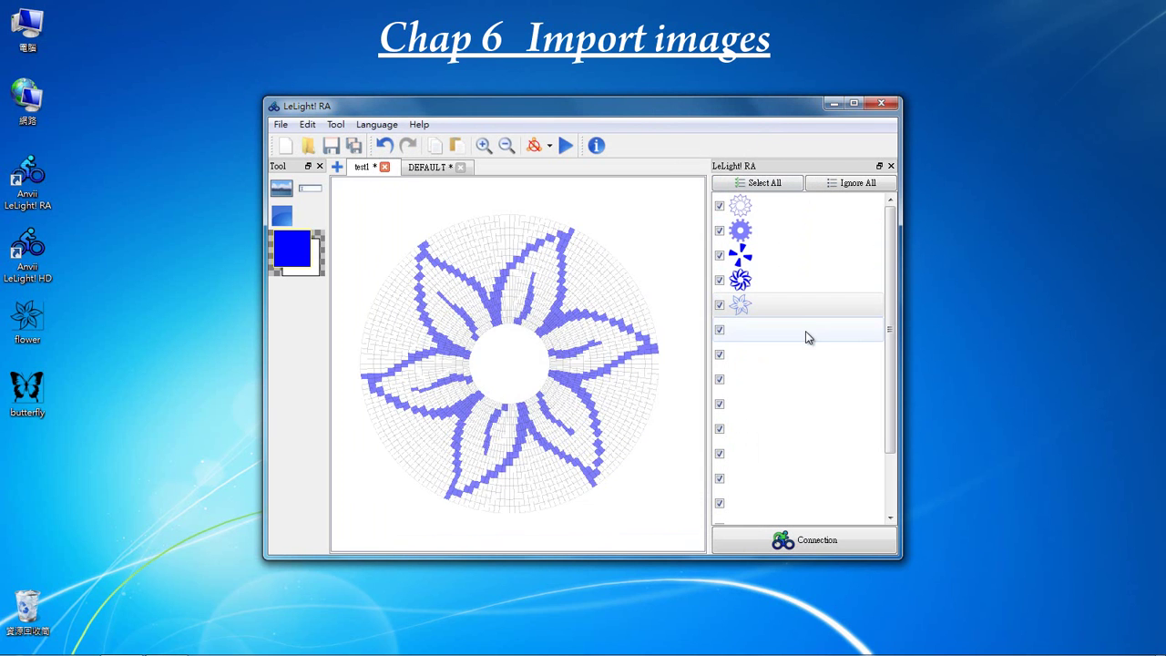
# - Import the desktop butterfly image into the empty sixth slide, shrink it to fit inside the wheel and apply it
pyautogui.click(806, 337)
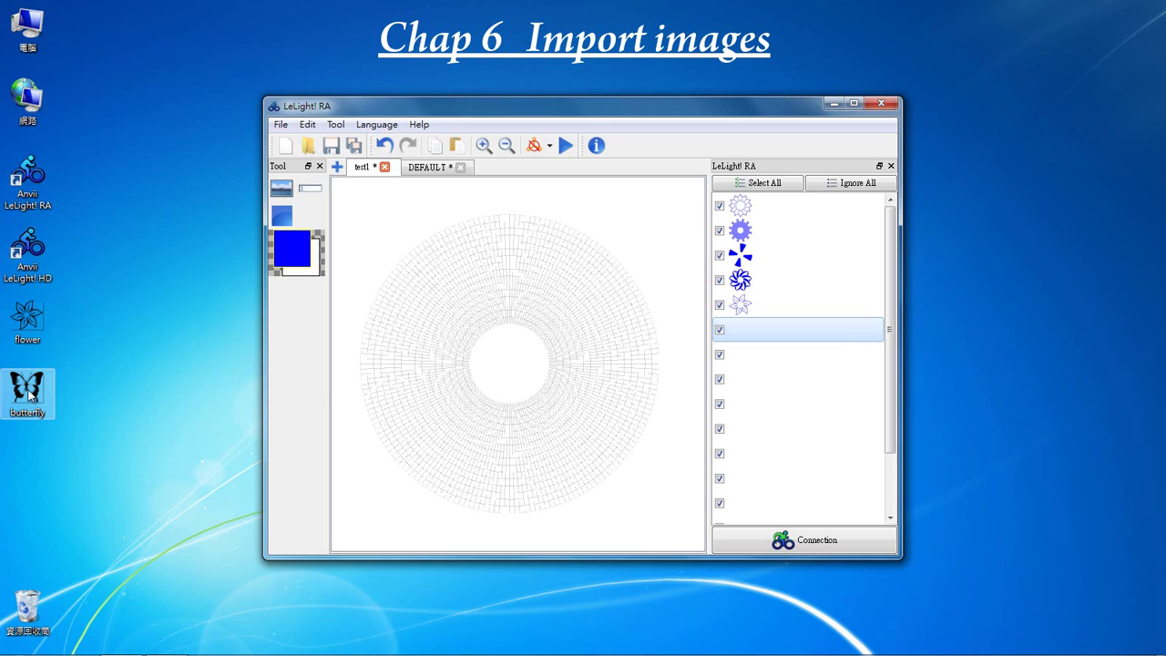
pyautogui.moveTo(33, 397); pyautogui.dragTo(414, 353)
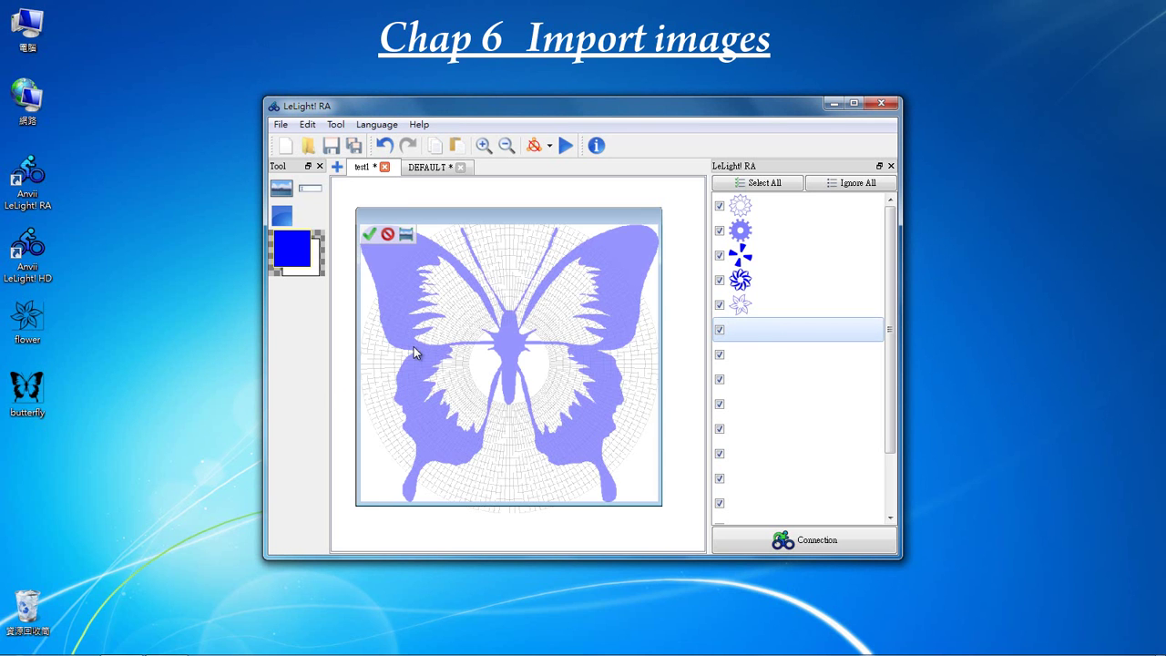
pyautogui.click(662, 208)
pyautogui.moveTo(662, 208); pyautogui.dragTo(601, 258)
pyautogui.click(596, 247)
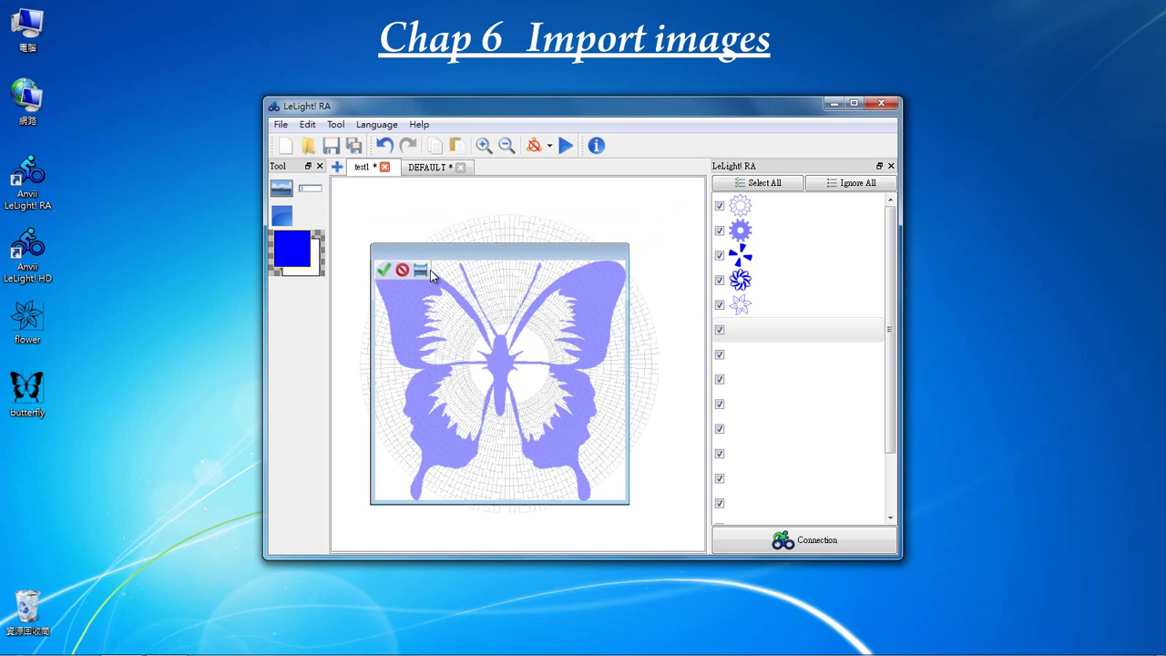
pyautogui.click(383, 271)
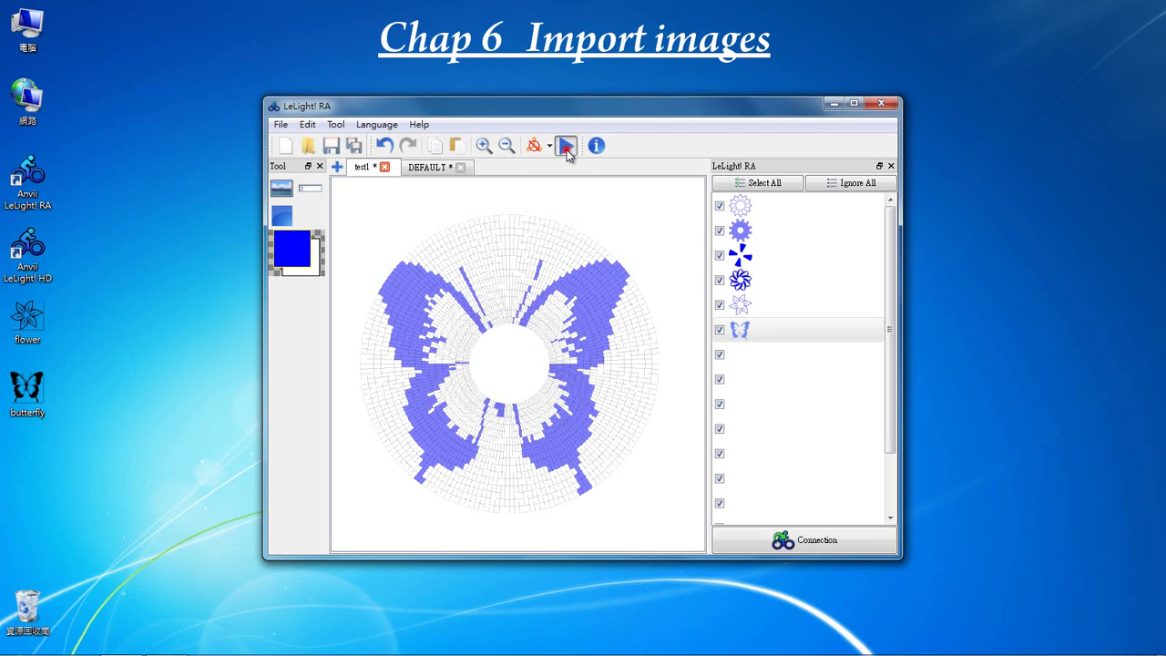
# - Preview the butterfly slide beside the editor, close the preview and select the empty seventh slide
pyautogui.click(565, 149)
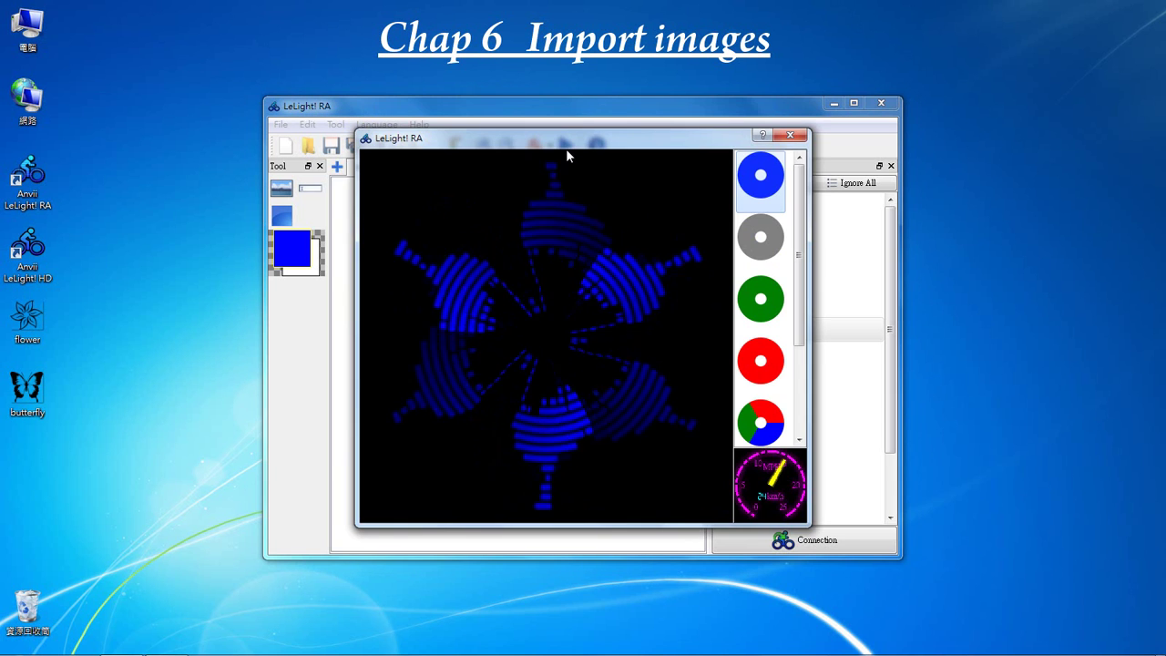
pyautogui.moveTo(566, 149); pyautogui.dragTo(854, 129)
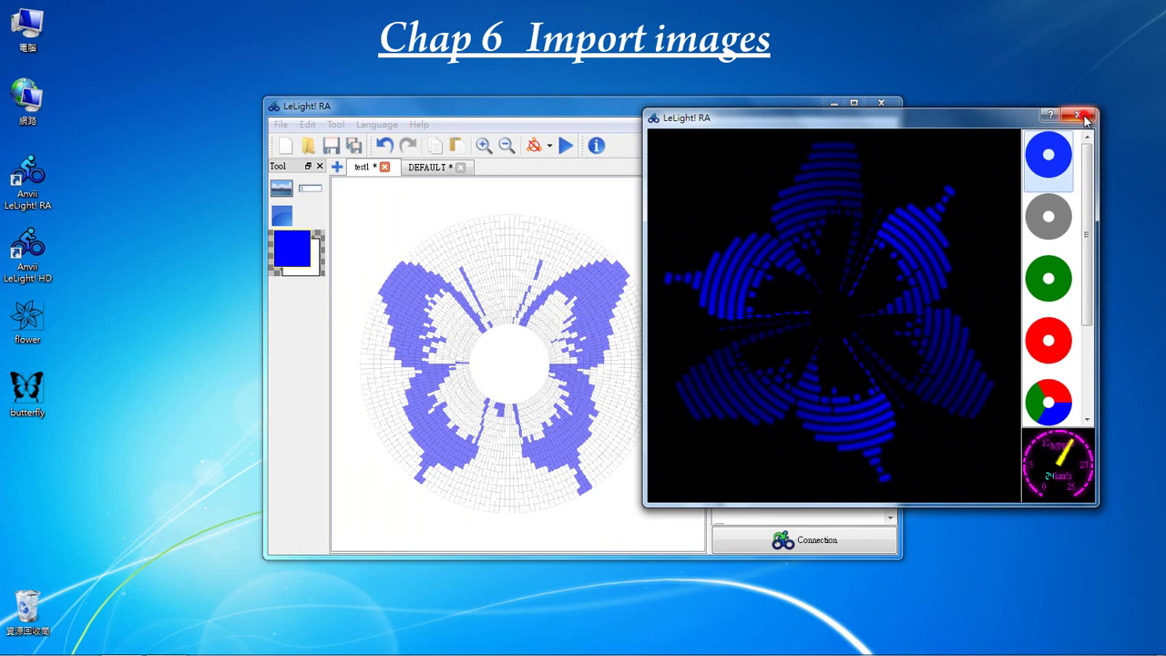
pyautogui.click(1080, 116)
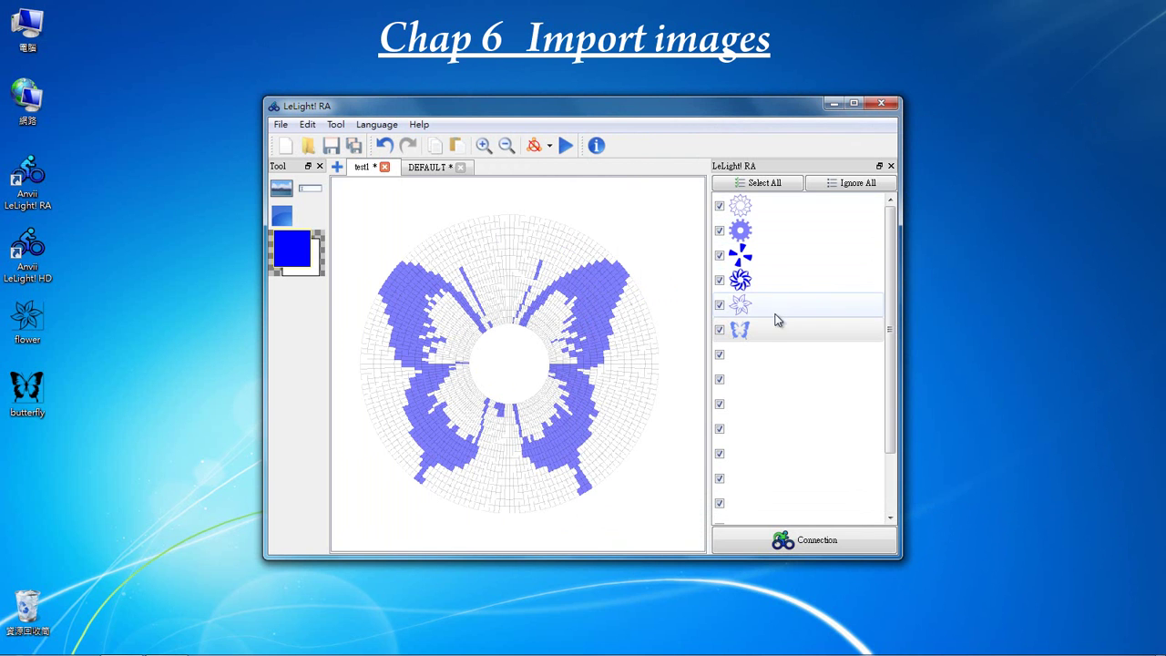
pyautogui.click(789, 358)
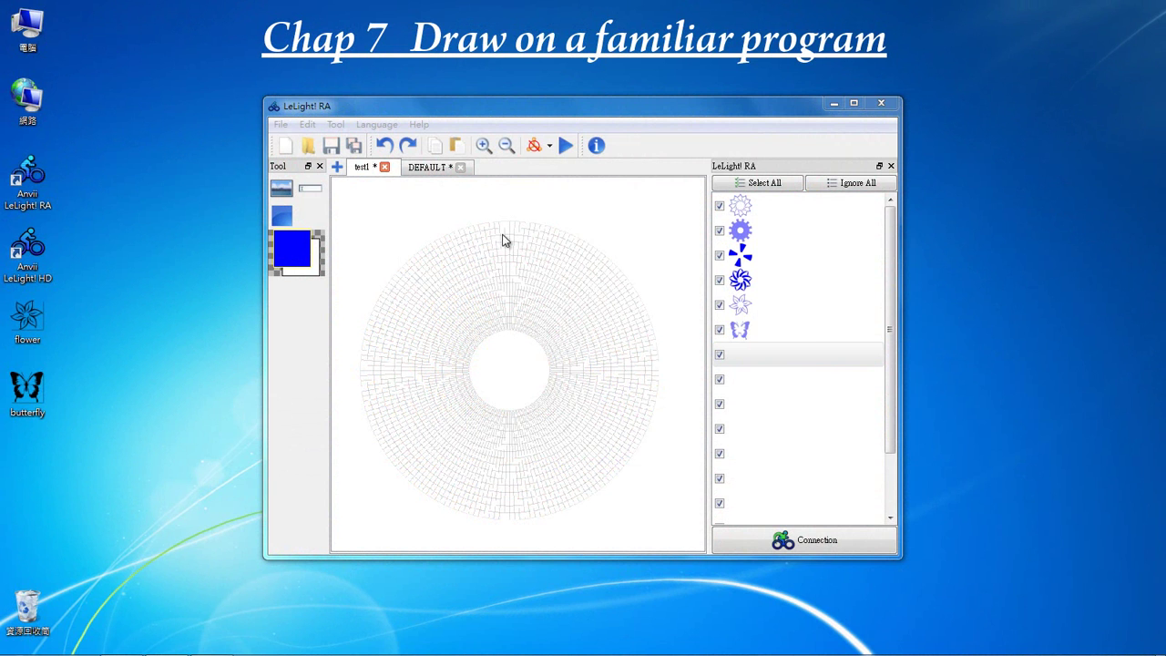
# - Try to draw a blue diamond freehand above the wheel's hub and fill its inside with strokes
pyautogui.moveTo(502, 225)
pyautogui.mouseDown()
pyautogui.moveTo(483, 281)
pyautogui.moveTo(508, 331)
pyautogui.mouseUp()
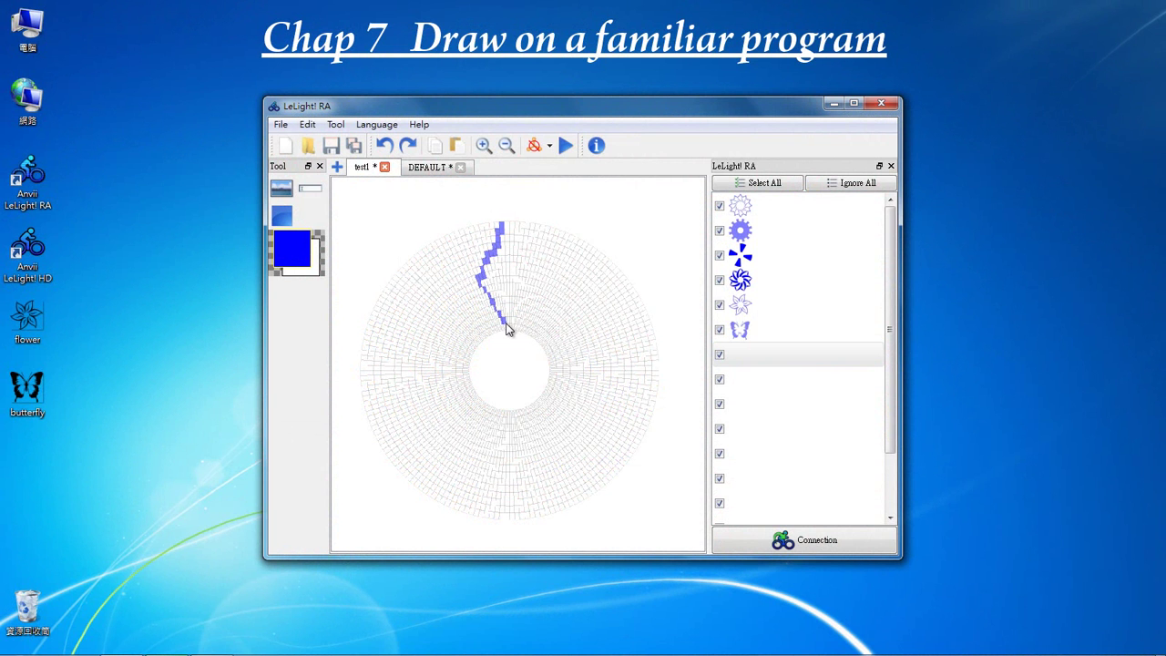
pyautogui.moveTo(502, 227)
pyautogui.mouseDown()
pyautogui.moveTo(528, 279)
pyautogui.moveTo(509, 330)
pyautogui.mouseUp()
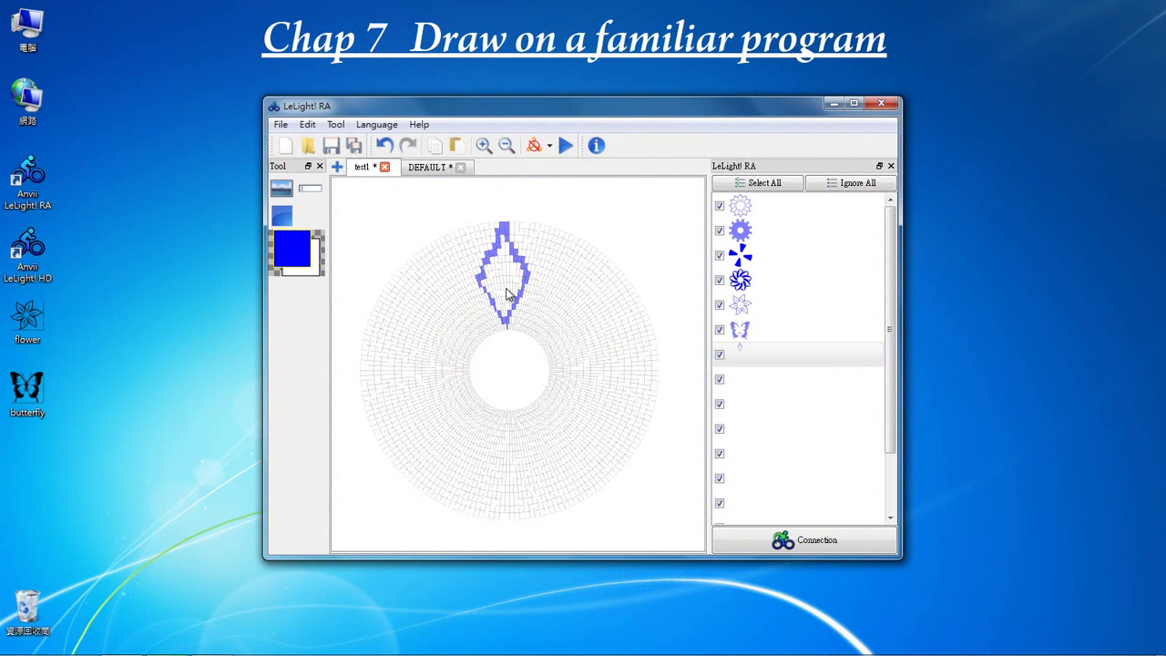
pyautogui.moveTo(505, 288)
pyautogui.mouseDown()
pyautogui.moveTo(491, 277)
pyautogui.moveTo(515, 278)
pyautogui.moveTo(490, 277)
pyautogui.mouseUp()
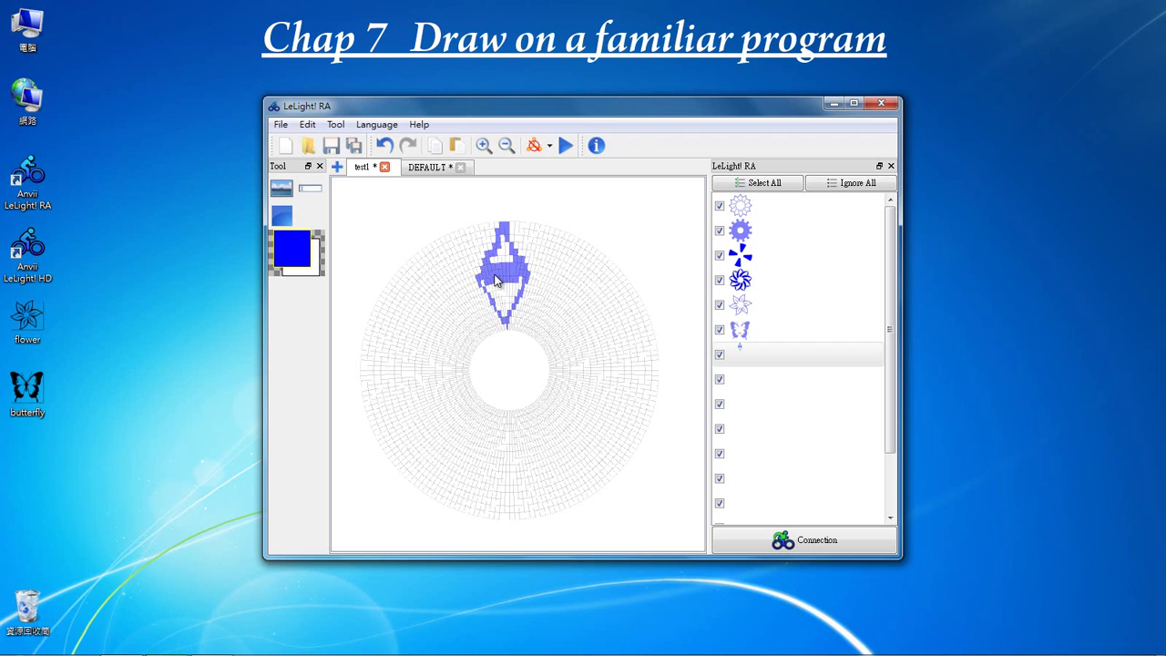
# - Undo all the freehand diamond strokes on the seventh slide
pyautogui.click(385, 147)
pyautogui.click(384, 146)
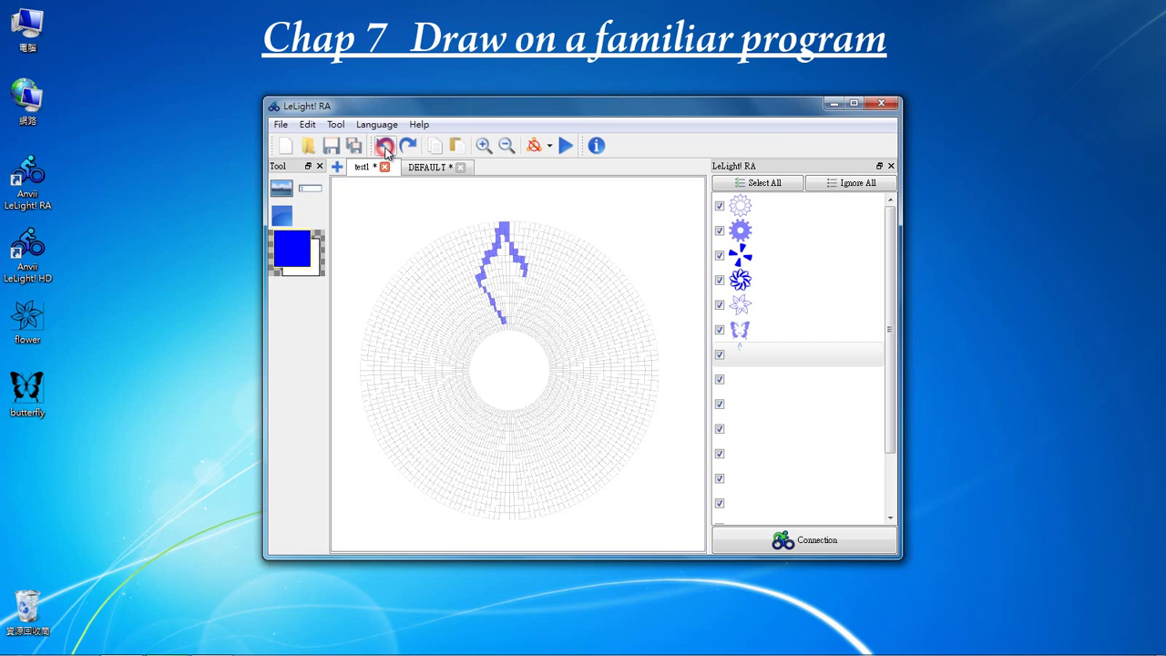
pyautogui.click(385, 148)
pyautogui.click(384, 148)
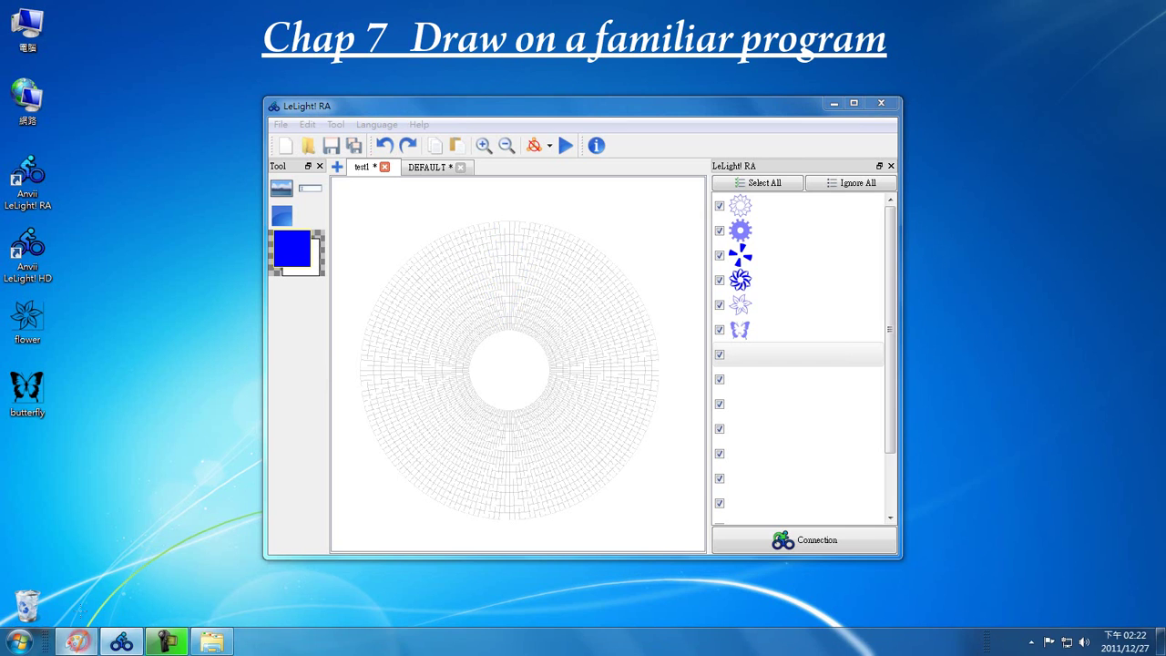
# - Switch to Paint, draw a narrow upright diamond about 57 × 151 pixels and fill it with black
pyautogui.click(76, 641)
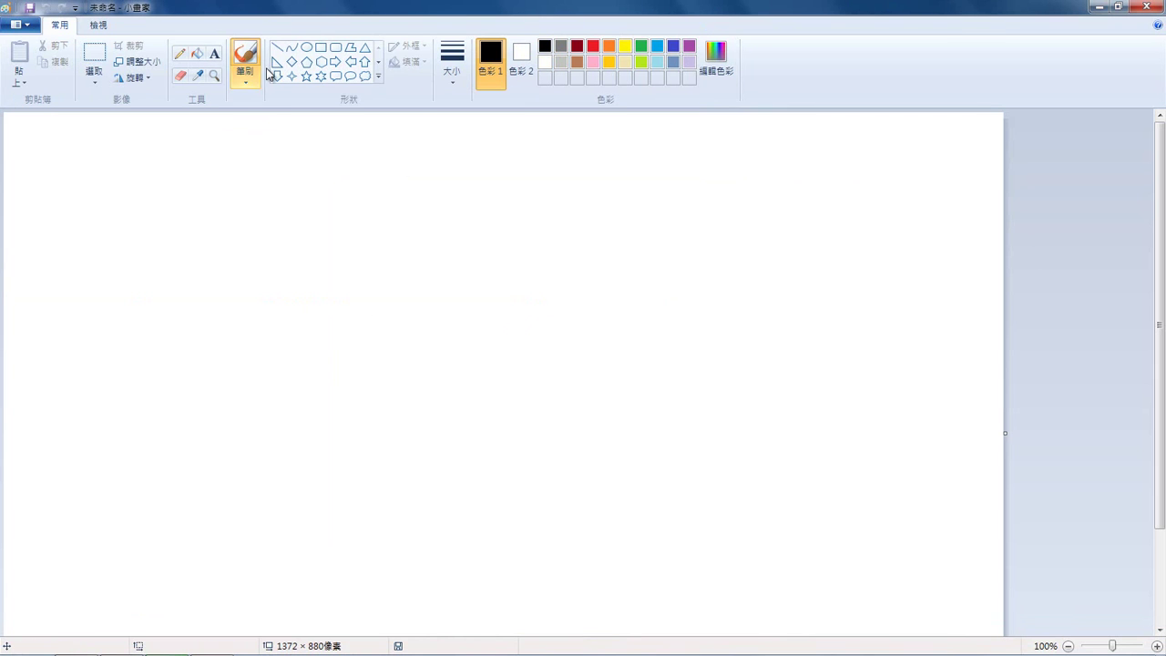
pyautogui.click(292, 62)
pyautogui.moveTo(176, 163); pyautogui.dragTo(216, 271)
pyautogui.click(197, 53)
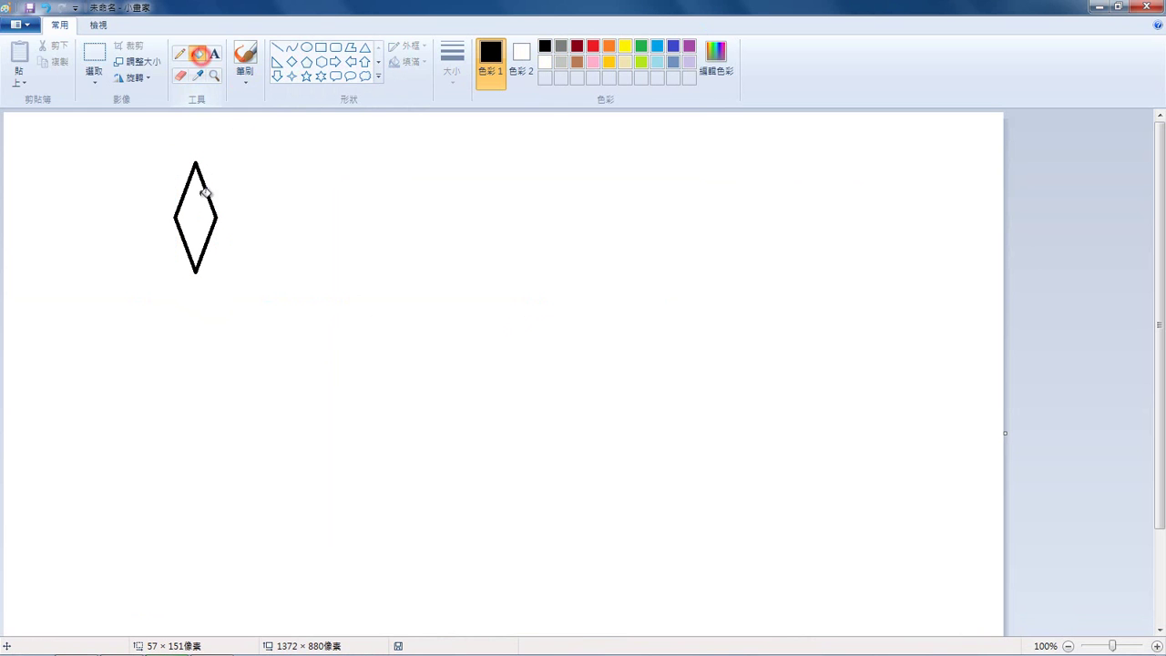
pyautogui.click(200, 207)
# - Crop the picture to a rectangular selection of about 84 × 182 pixels around the black diamond
pyautogui.click(94, 77)
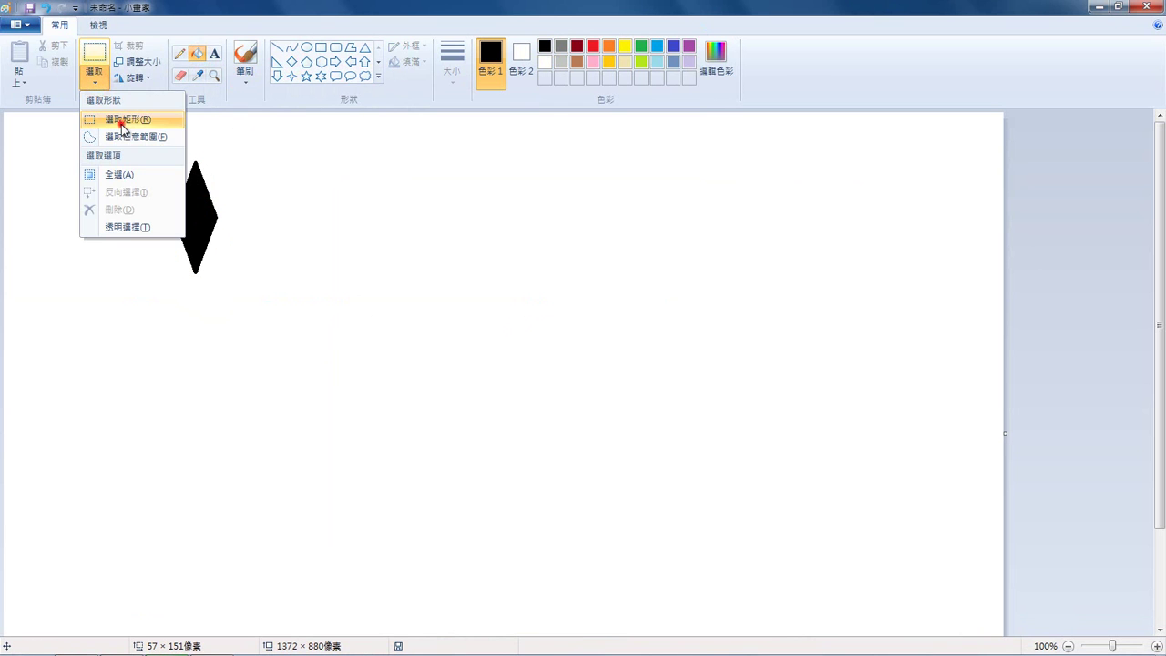
pyautogui.click(121, 122)
pyautogui.moveTo(164, 152); pyautogui.dragTo(226, 285)
pyautogui.click(130, 44)
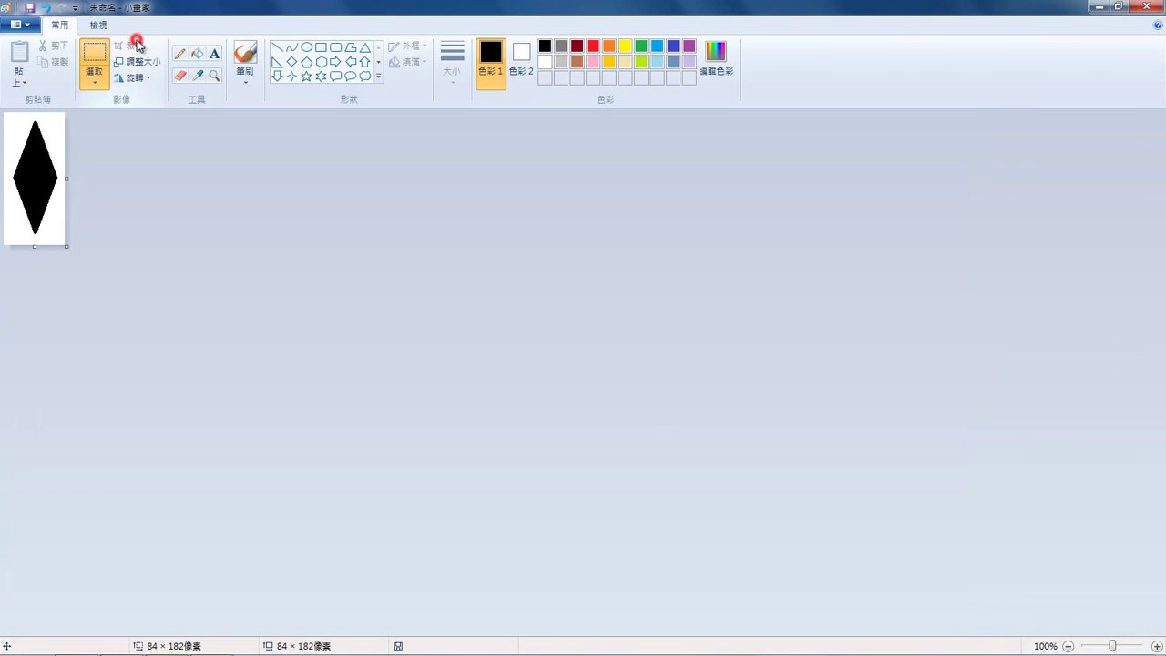
# - Save the cropped picture as a PNG image named diamond on the desktop
pyautogui.click(20, 25)
pyautogui.moveTo(64, 145)
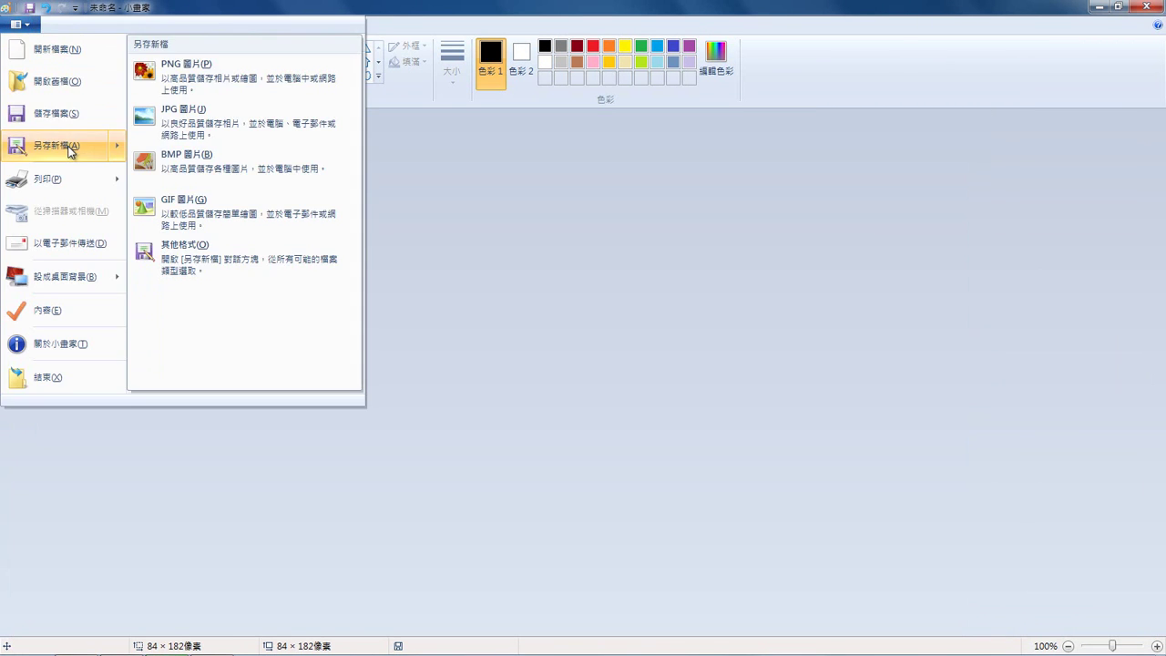
pyautogui.click(206, 82)
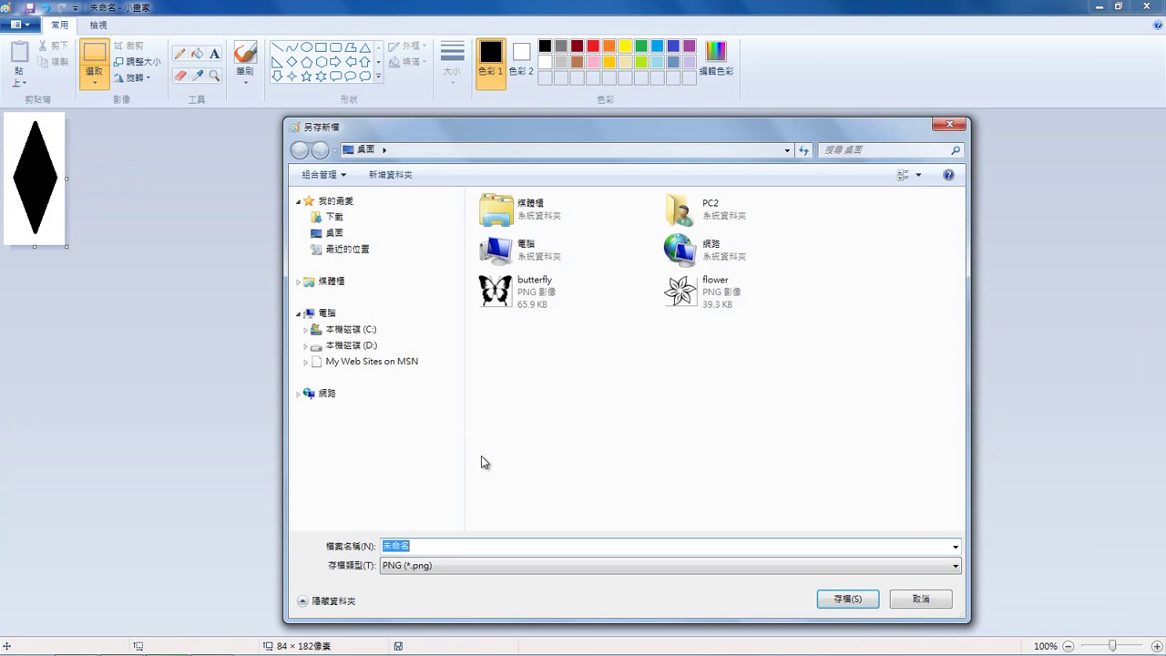
pyautogui.click(488, 543)
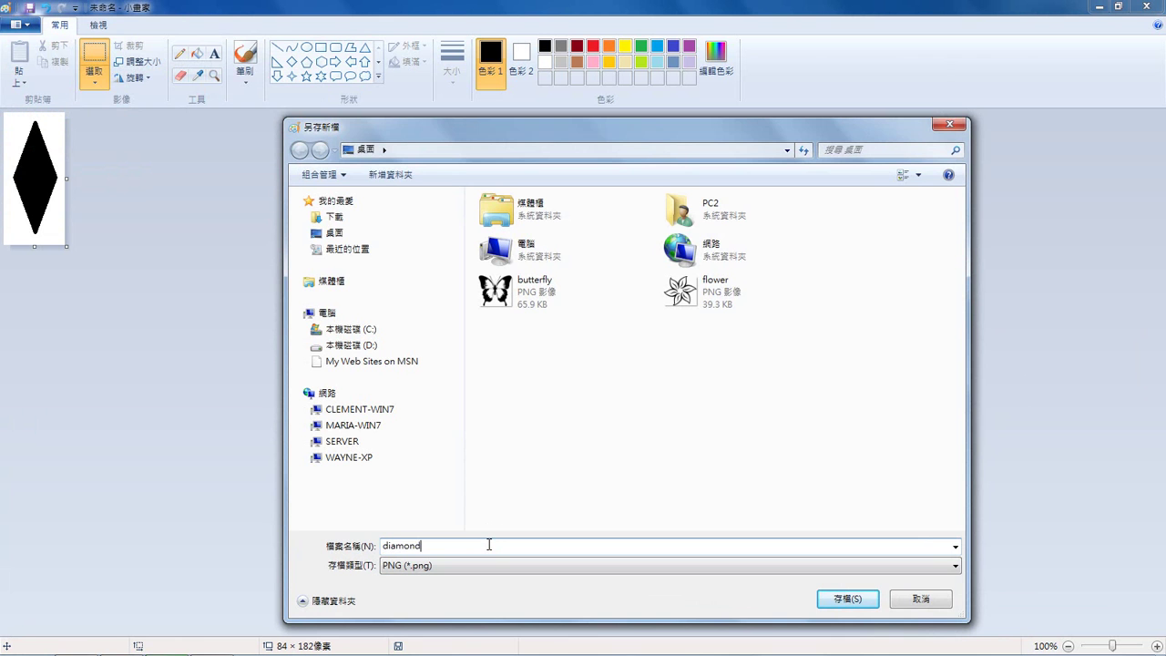
pyautogui.click(838, 601)
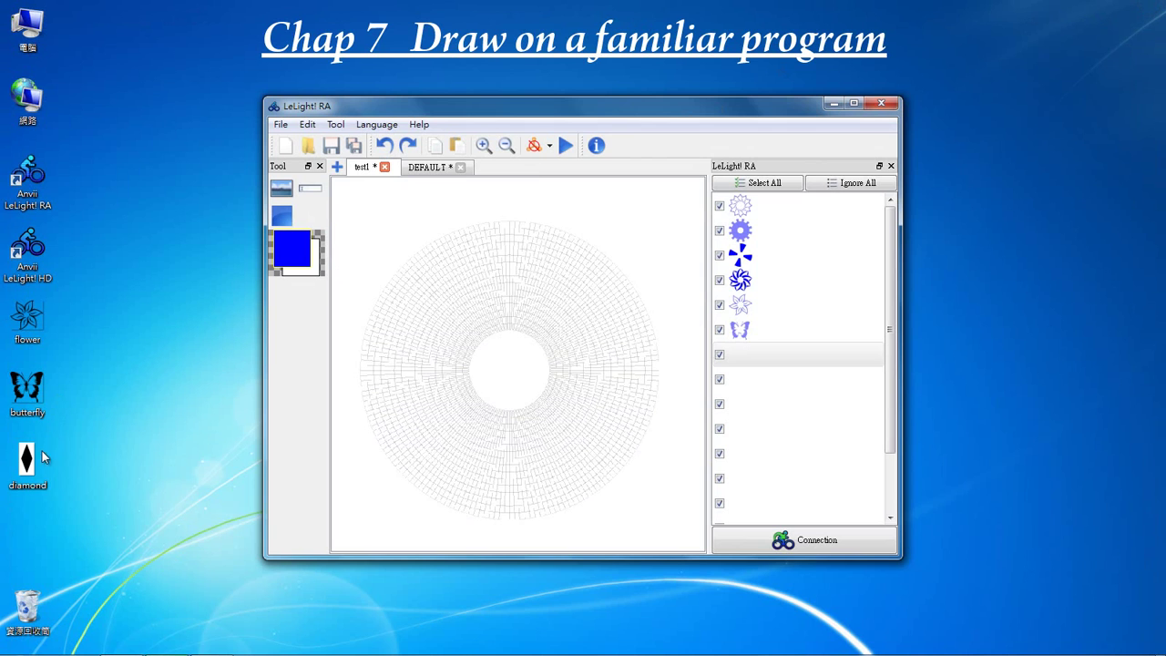
# - Import the desktop diamond image onto the seventh slide and position it over the upper part of the wheel
pyautogui.click(28, 472)
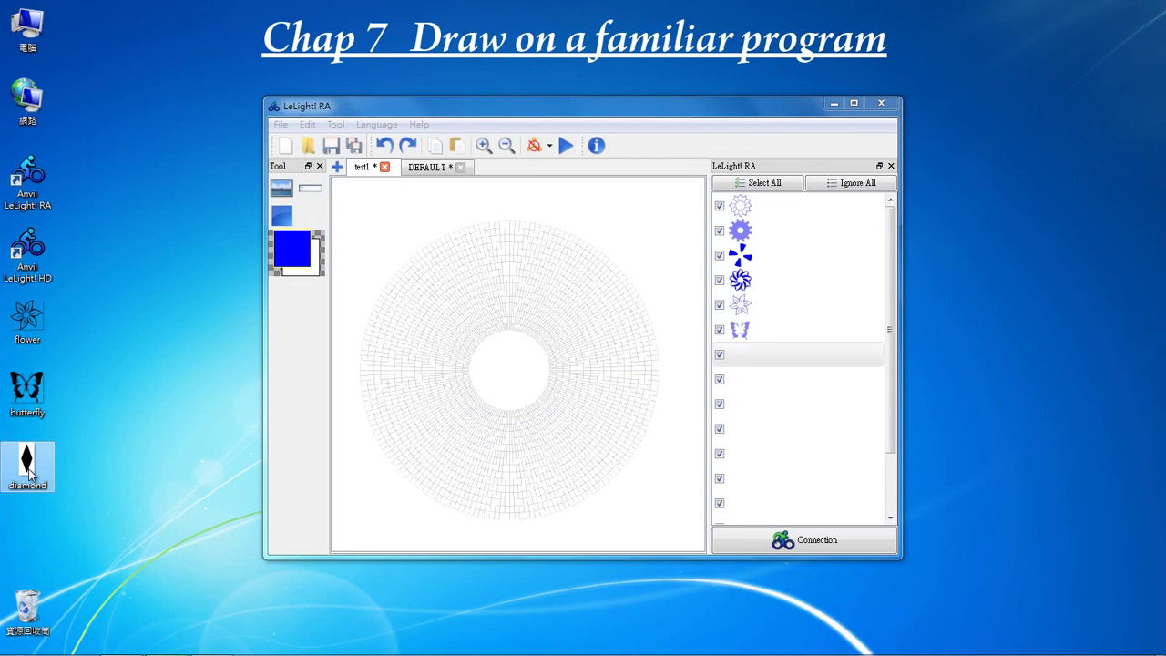
pyautogui.moveTo(29, 472); pyautogui.dragTo(398, 440)
pyautogui.moveTo(498, 331); pyautogui.dragTo(515, 216)
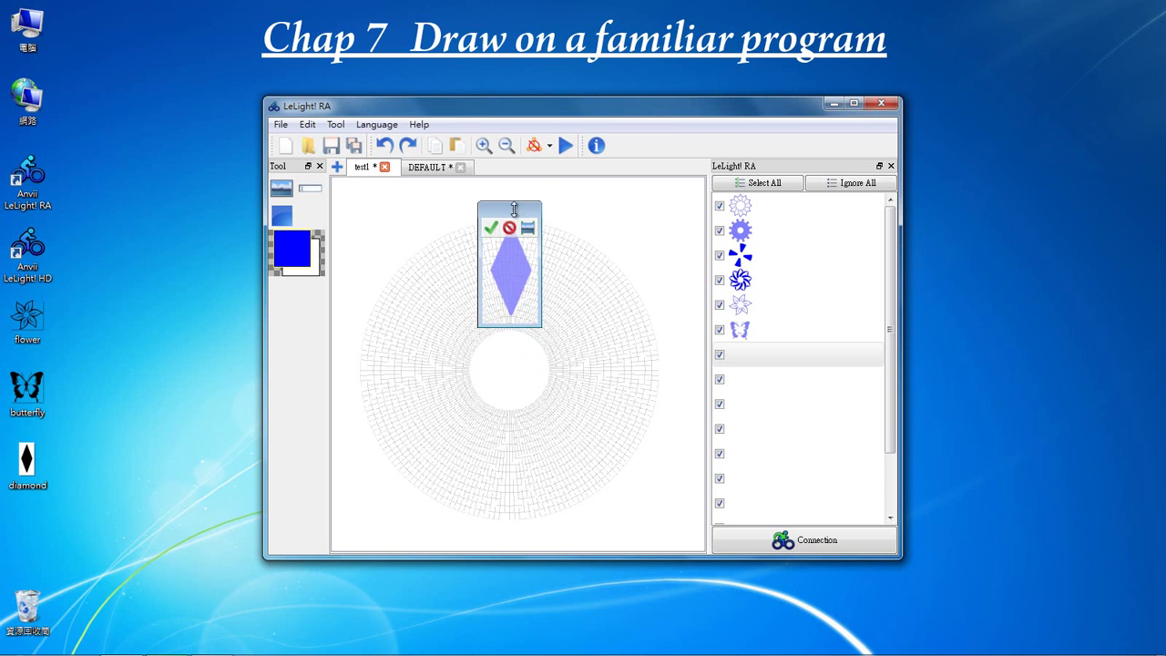
# - Set the repetition to X3, stretch the imported diamond inward to the wheel's hub, and apply it to the slide
pyautogui.click(555, 146)
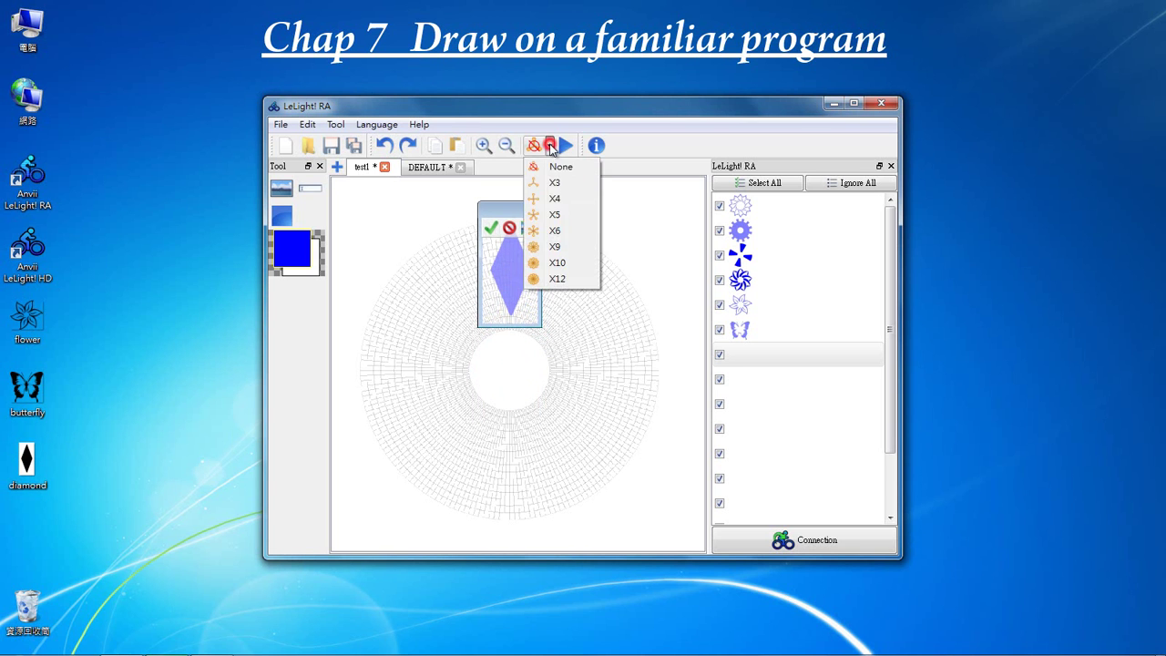
pyautogui.click(561, 187)
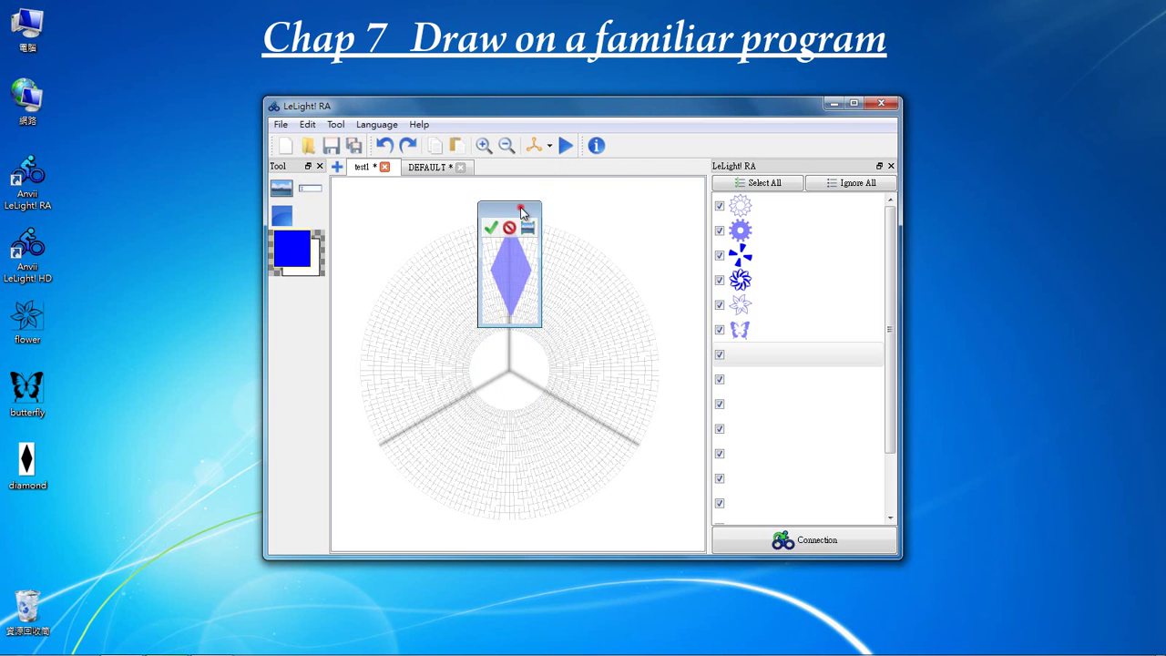
pyautogui.moveTo(522, 212); pyautogui.dragTo(521, 209)
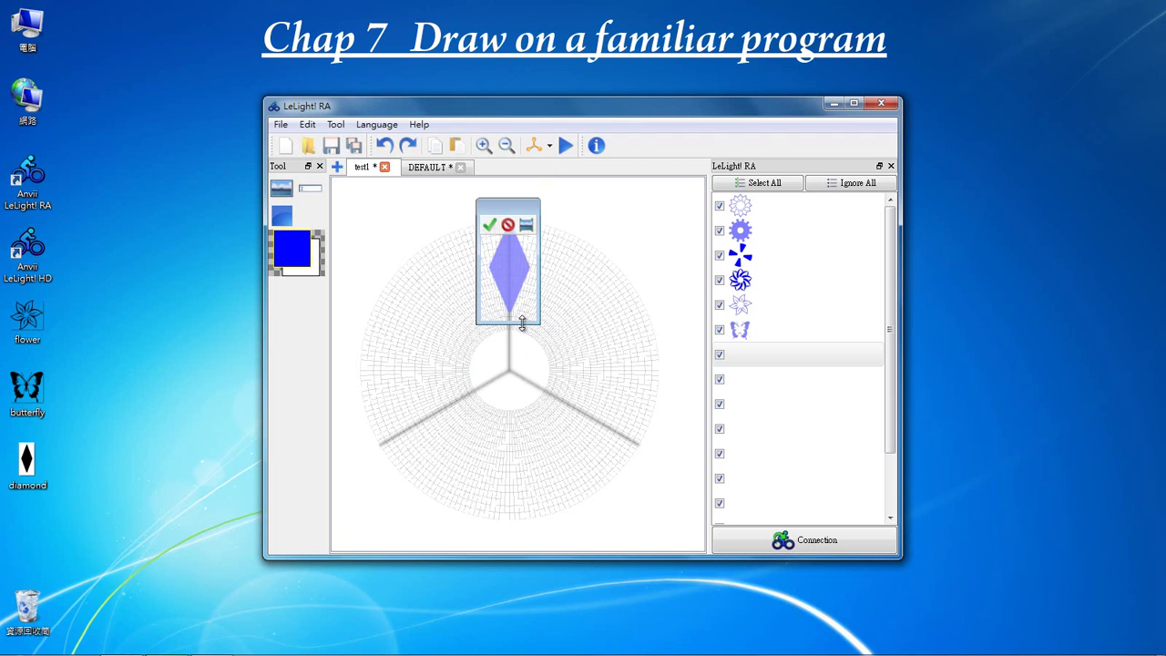
pyautogui.moveTo(522, 325); pyautogui.dragTo(523, 342)
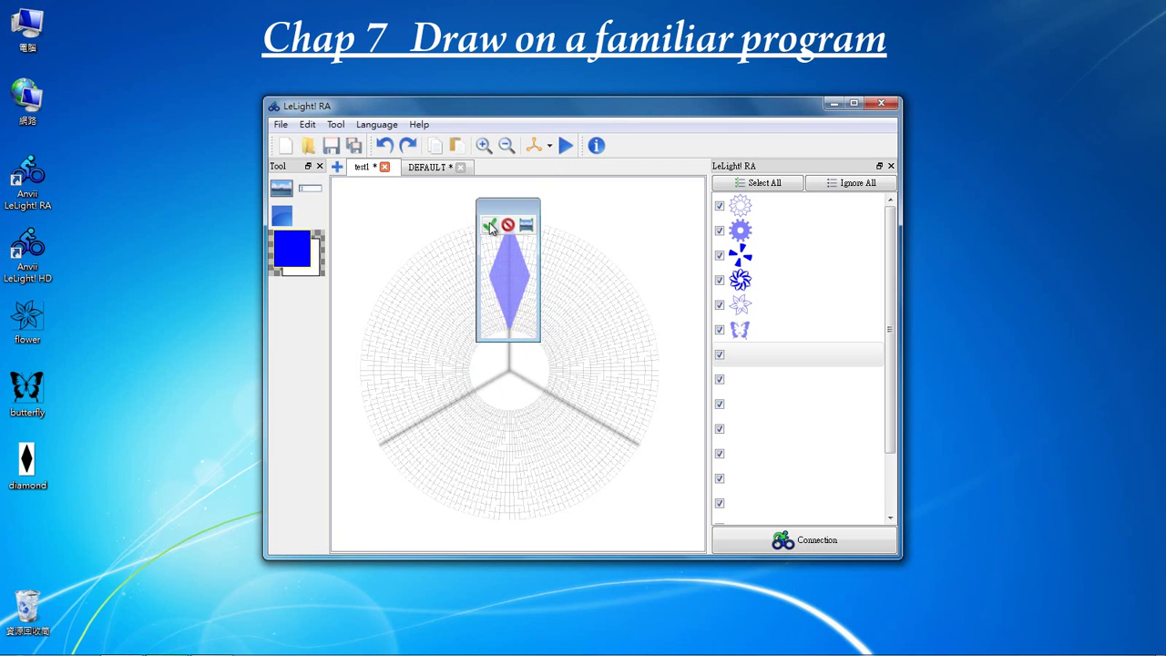
pyautogui.click(490, 225)
# - Preview the three-diamond slide as a spinning wheel, and close the preview
pyautogui.click(566, 146)
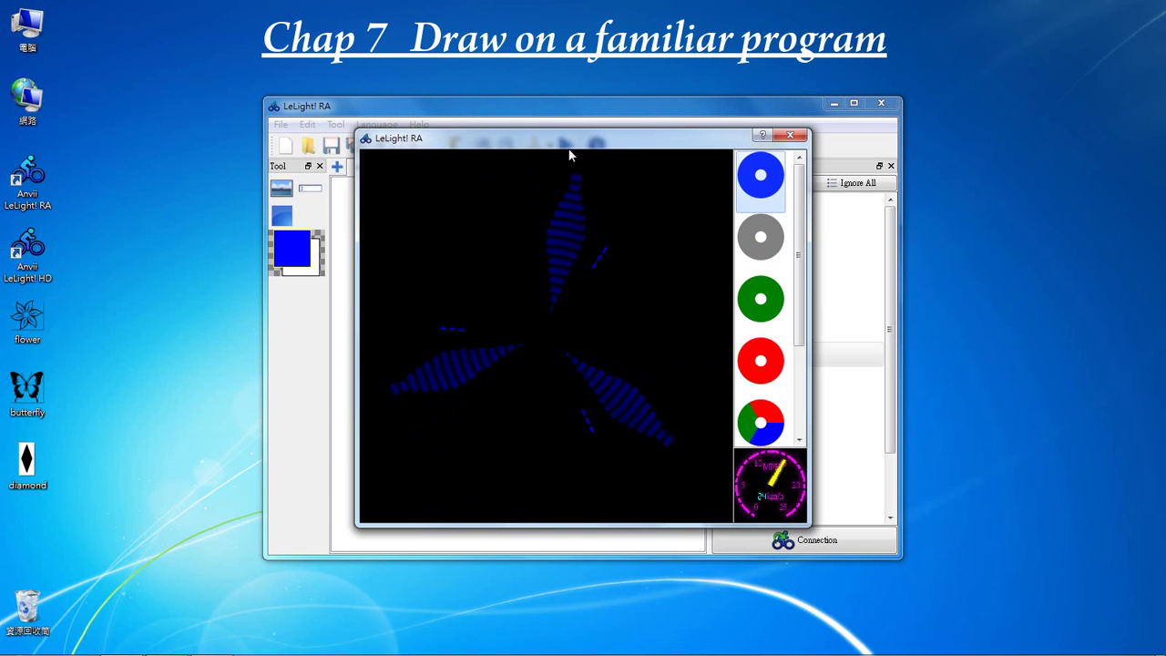
pyautogui.click(790, 134)
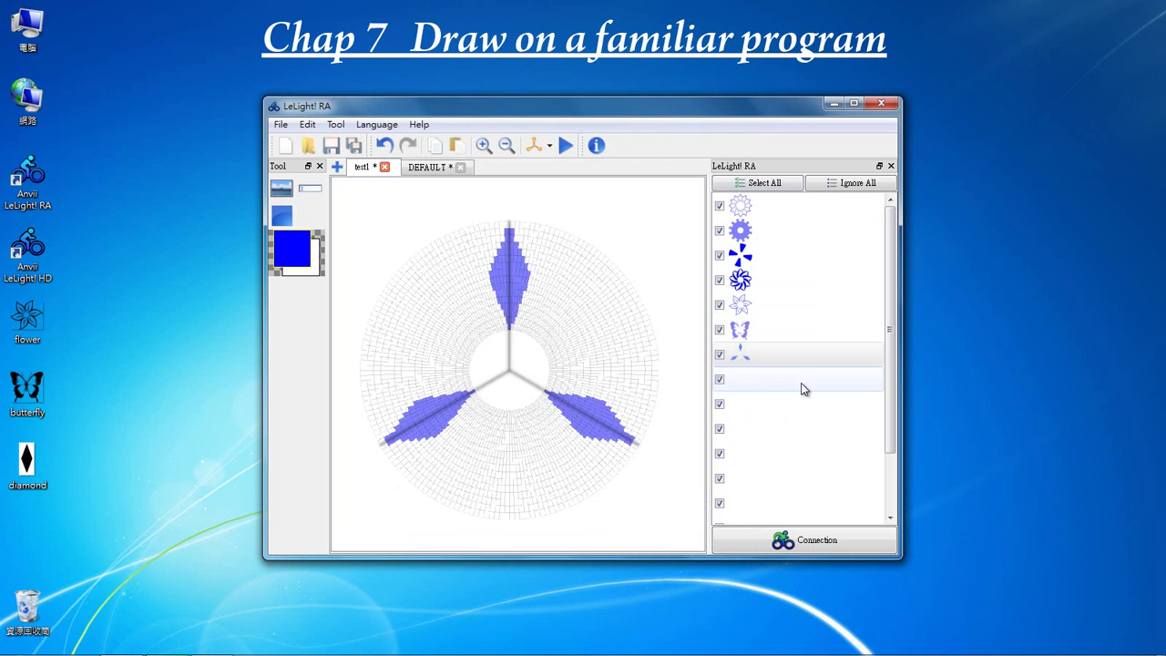
# - Add the text COOL in the Anvii 7px font to the eighth slide with X3 repetition
pyautogui.click(801, 385)
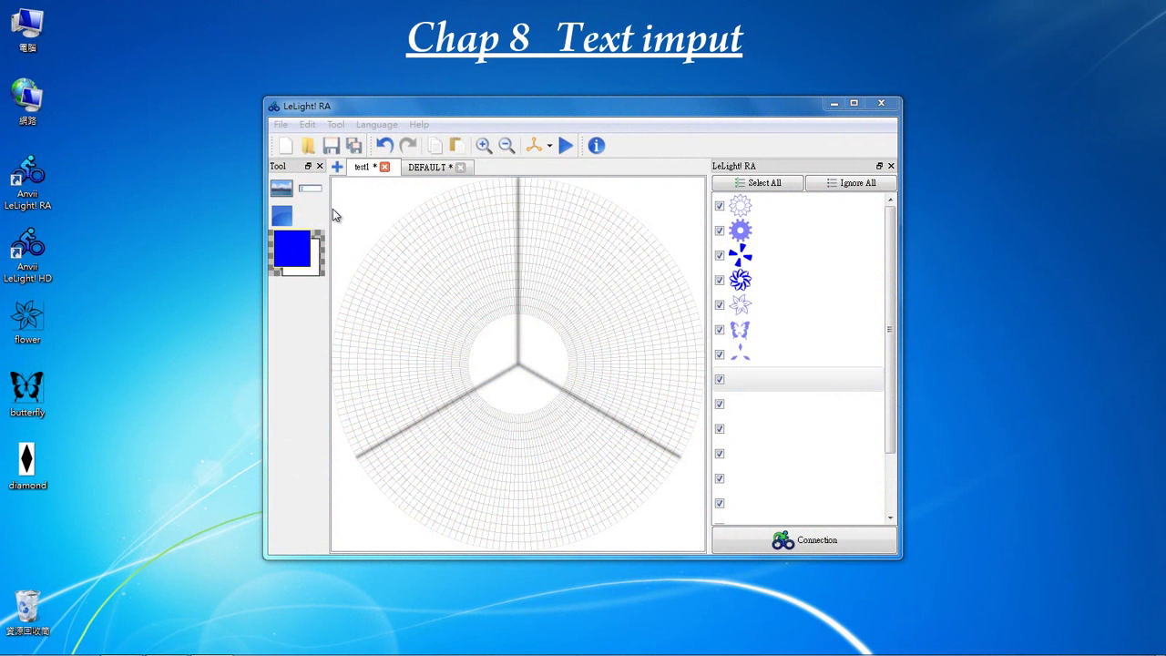
pyautogui.click(311, 189)
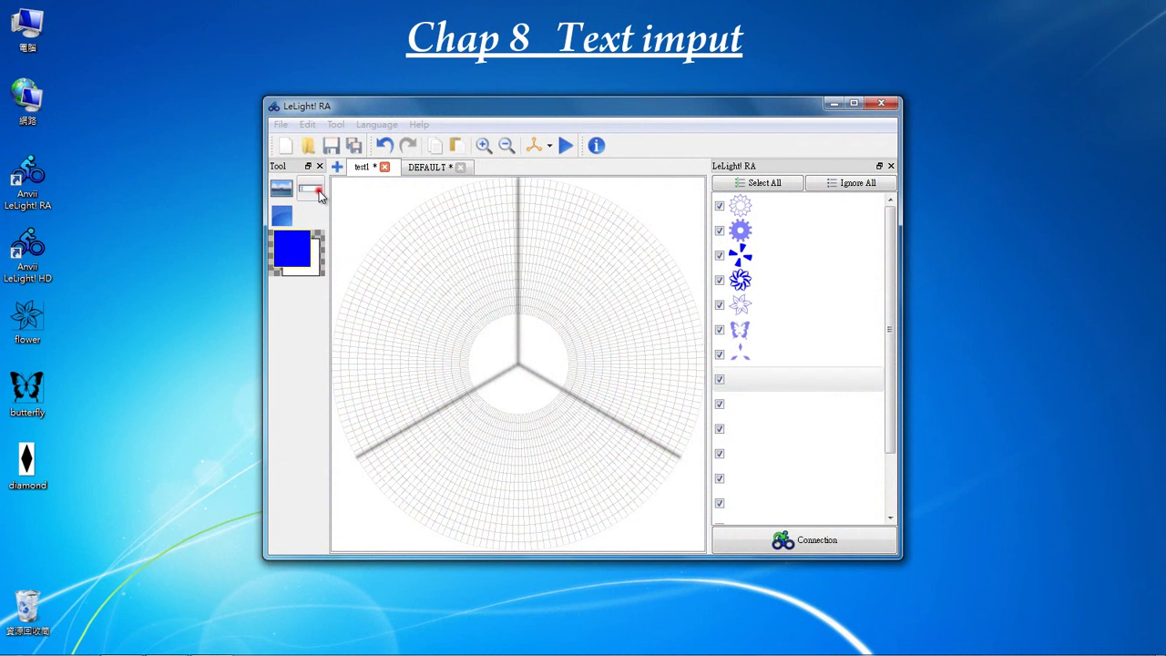
pyautogui.click(492, 359)
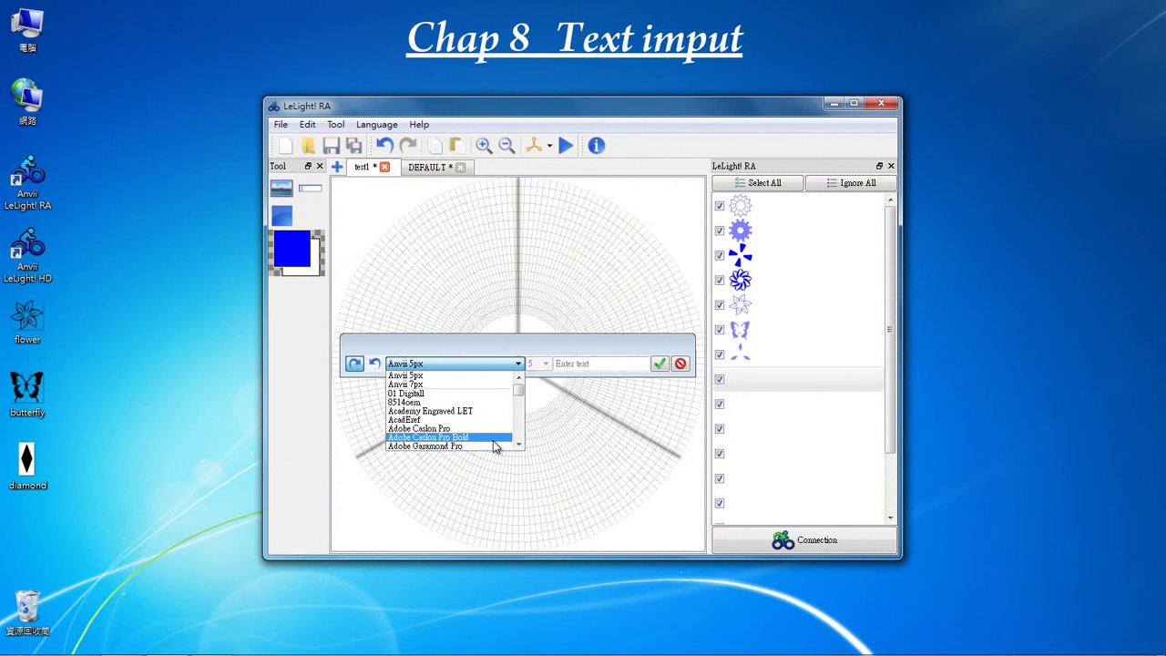
pyautogui.scroll(-2, 496, 444)
pyautogui.scroll(2, 501, 437)
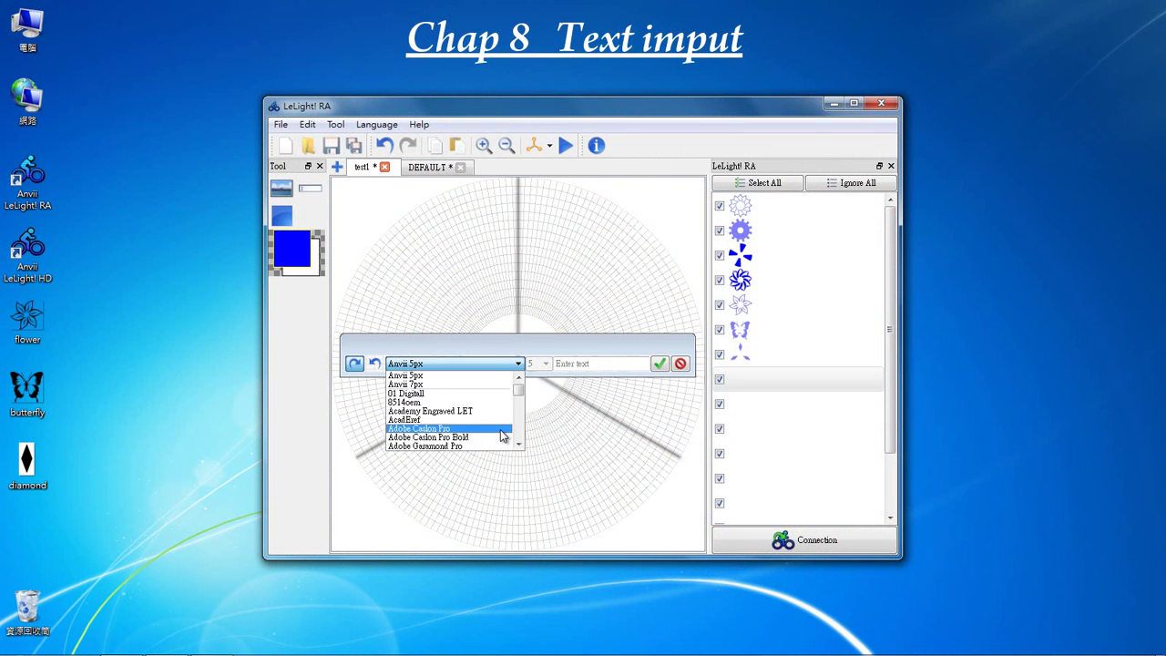
pyautogui.click(489, 383)
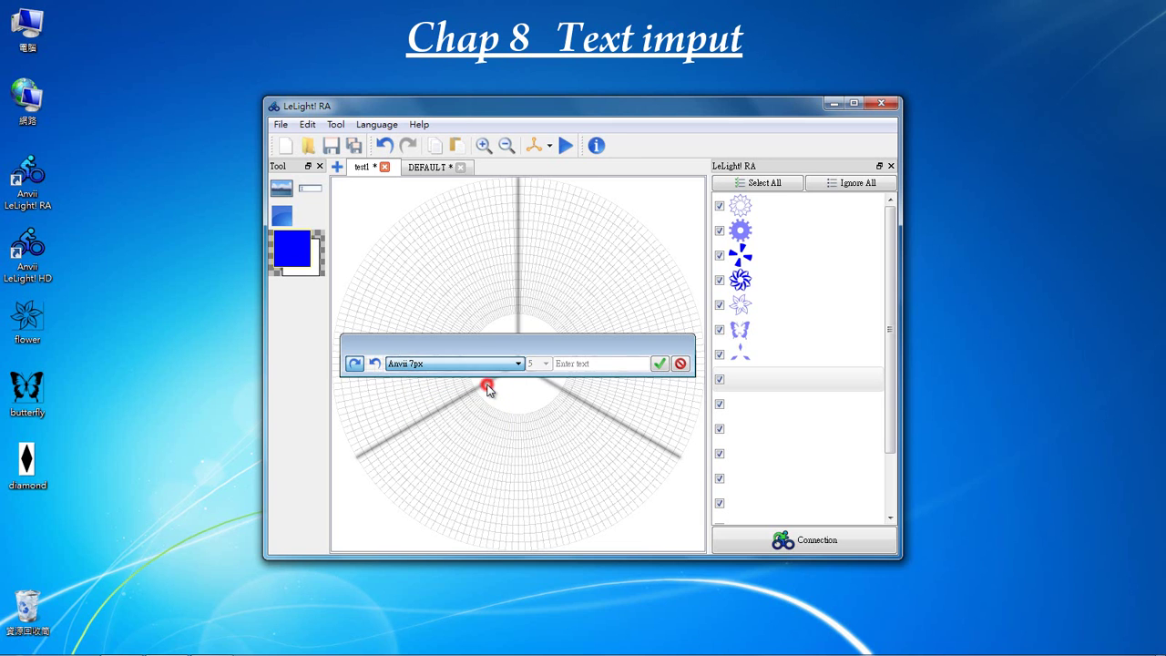
pyautogui.click(584, 365)
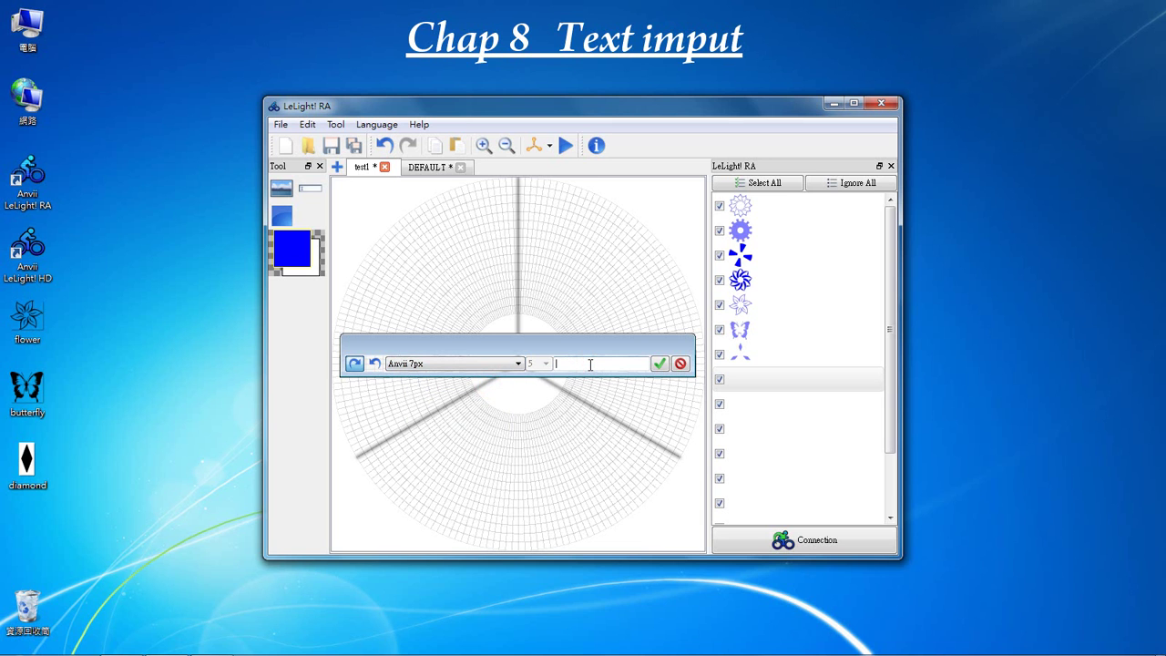
pyautogui.write('COOL')
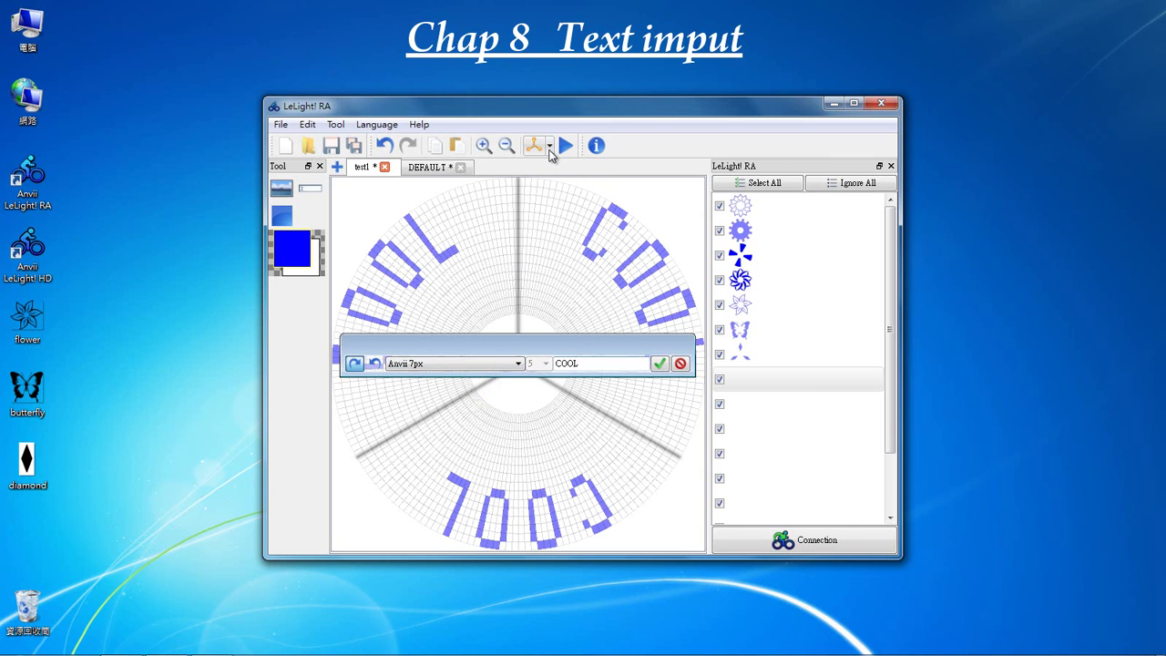
pyautogui.click(549, 148)
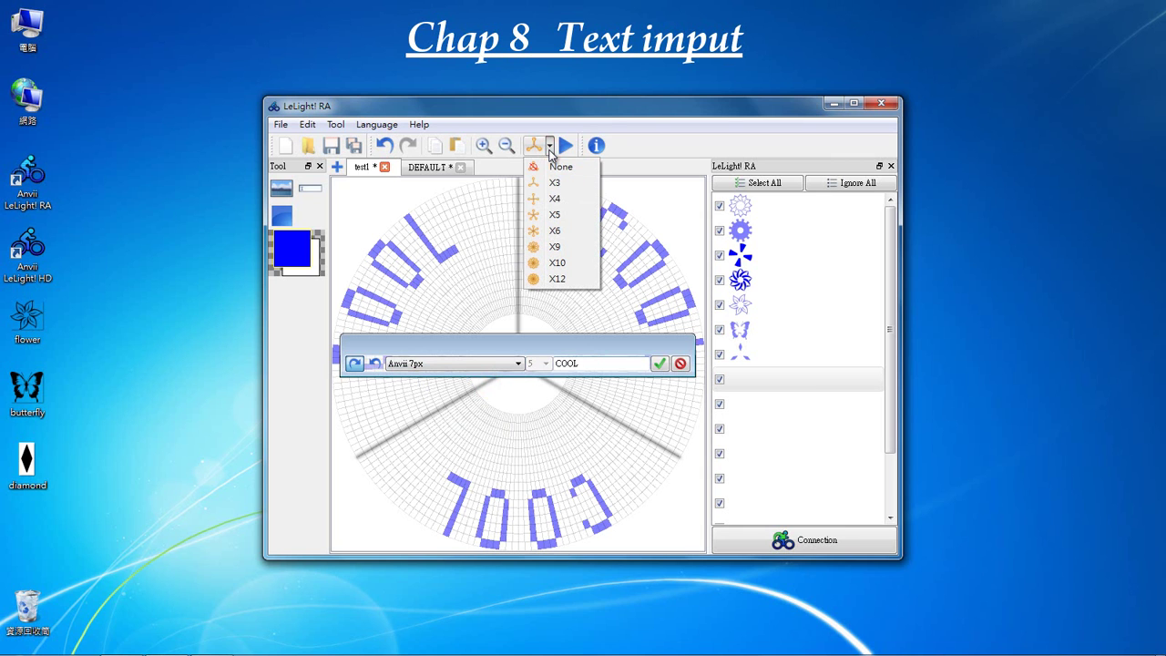
pyautogui.click(580, 185)
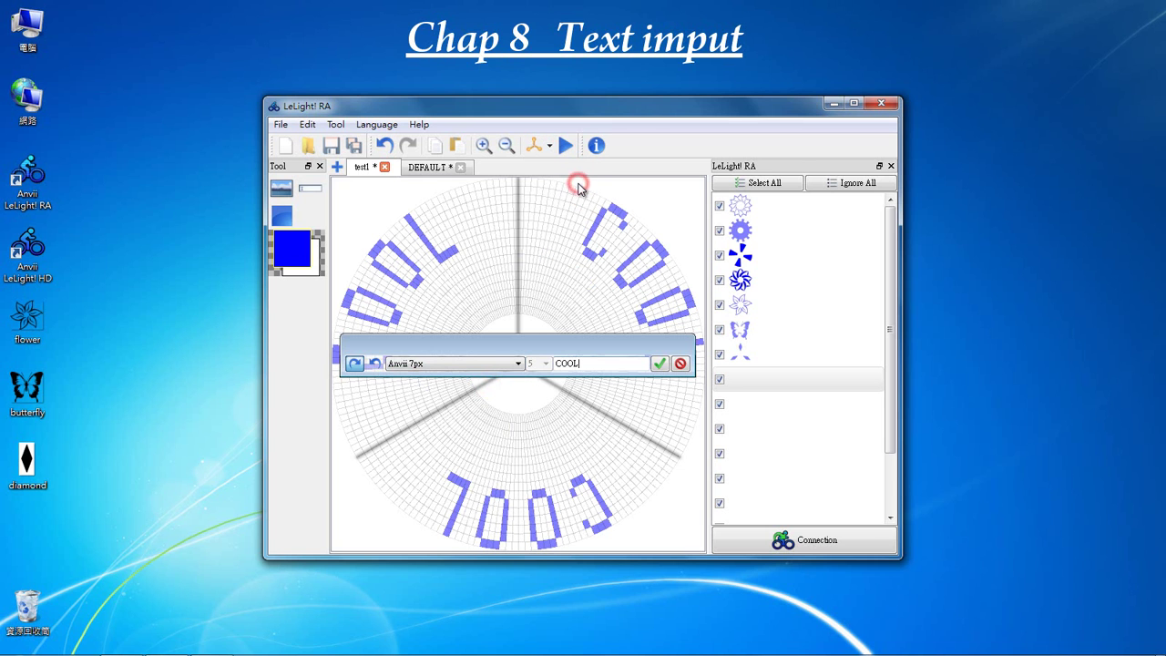
pyautogui.click(659, 363)
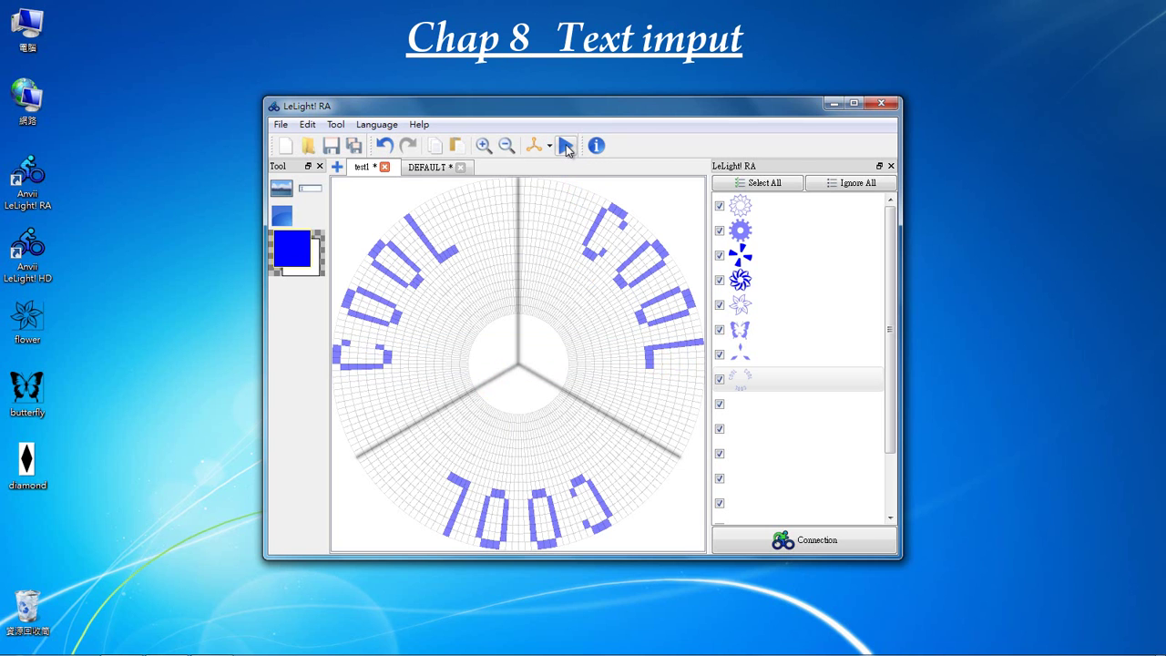
# - Preview the COOL text slide on the spinning wheel, adjust the speed gauge slightly, and close the preview
pyautogui.click(566, 147)
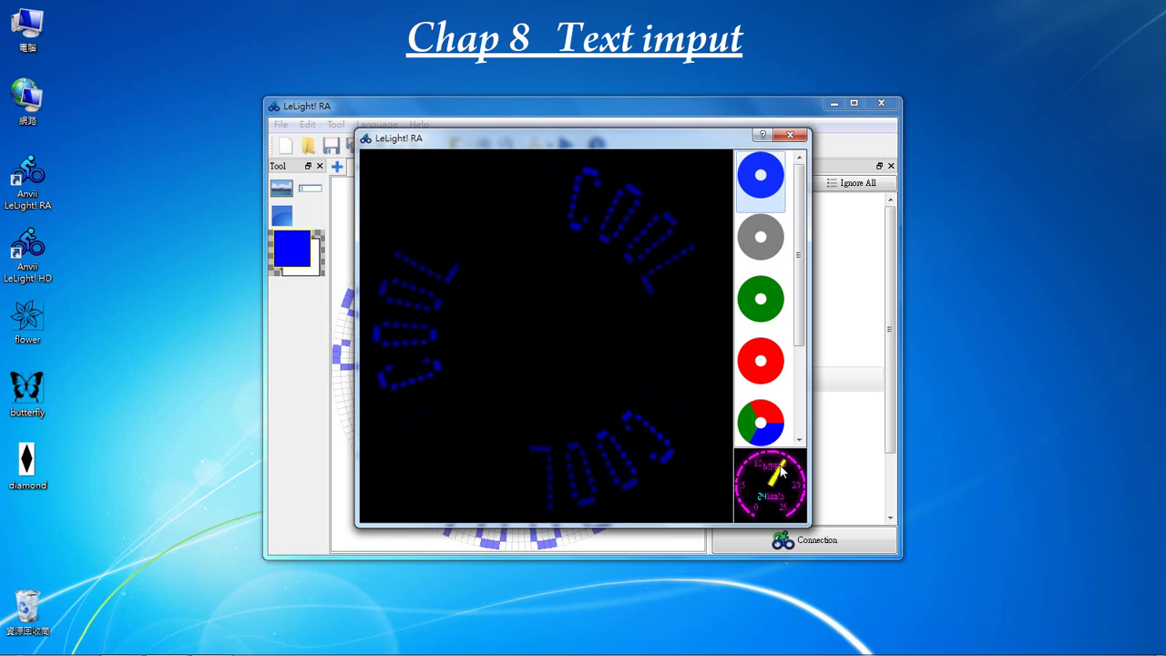
pyautogui.moveTo(780, 469)
pyautogui.mouseDown()
pyautogui.moveTo(746, 477)
pyautogui.moveTo(775, 464)
pyautogui.moveTo(784, 493)
pyautogui.moveTo(779, 474)
pyautogui.mouseUp()
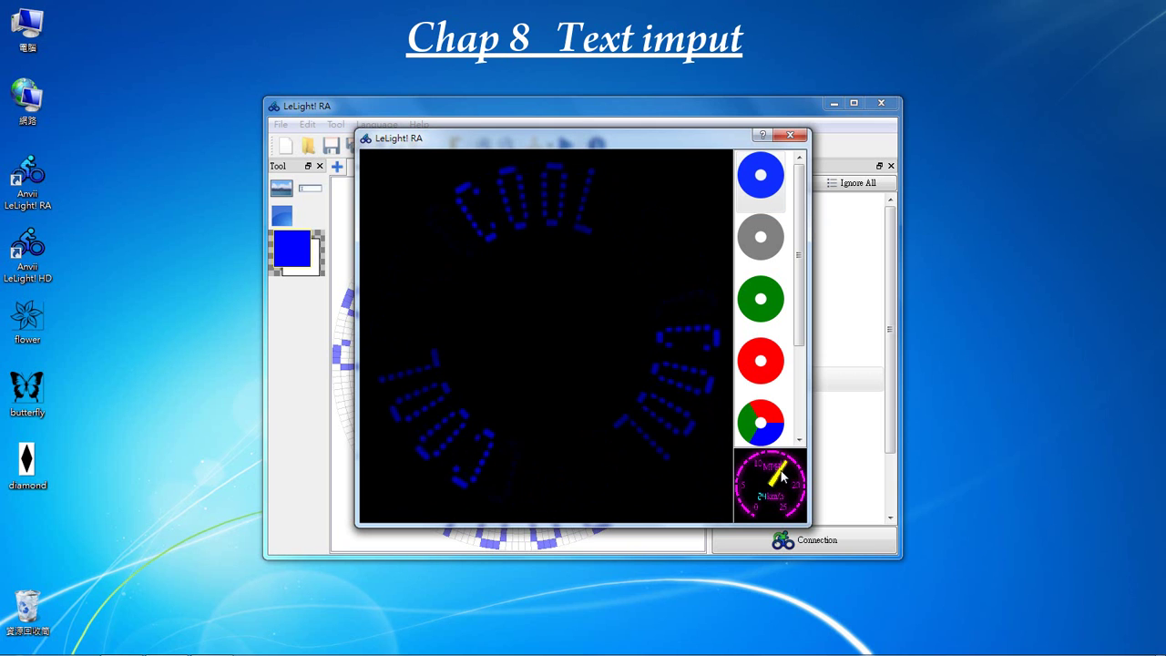
pyautogui.click(798, 134)
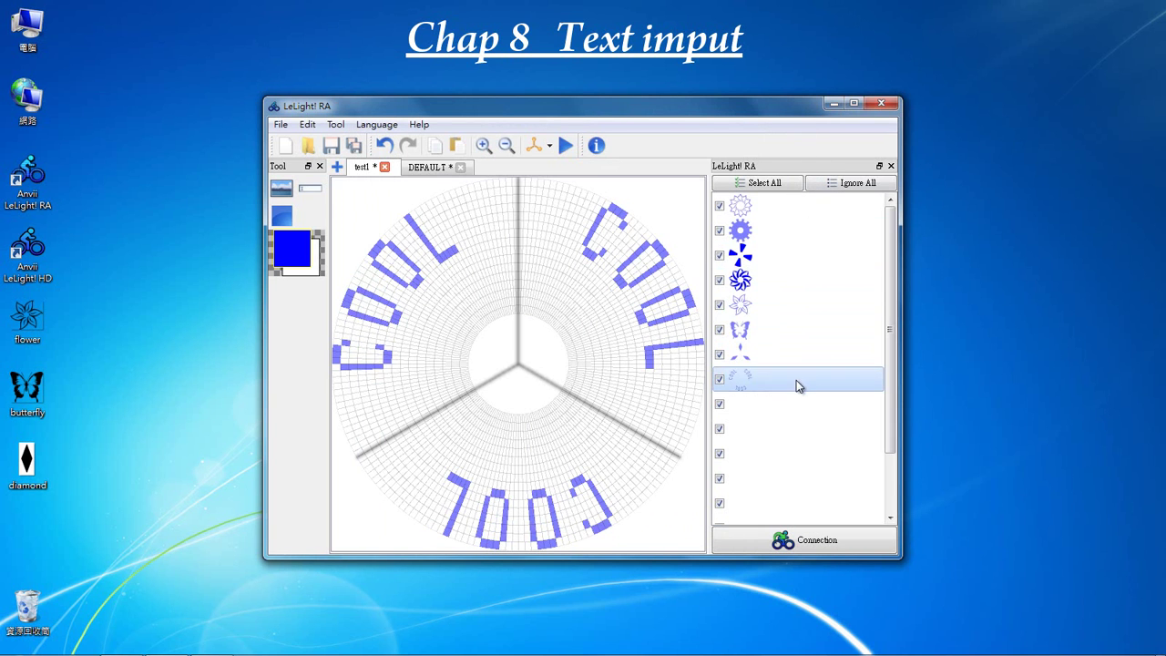
# - Reorder the slides so the flower, the swirl and the four-blade fan follow the COOL text slide in that order
pyautogui.click(793, 410)
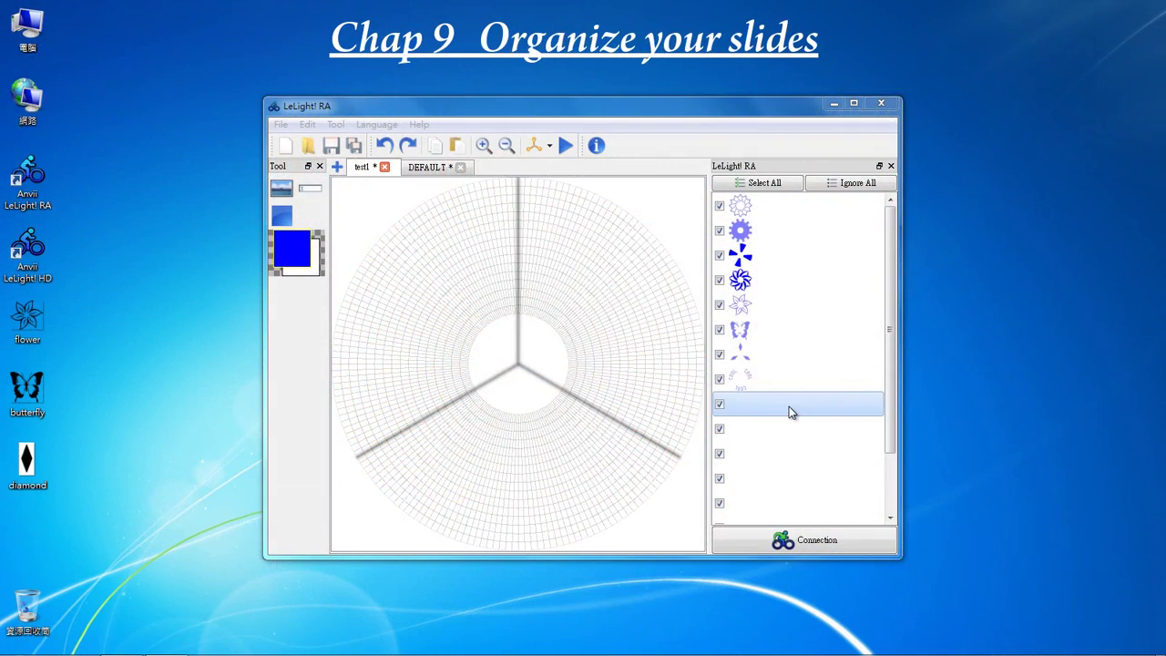
pyautogui.moveTo(772, 308); pyautogui.dragTo(781, 403)
pyautogui.moveTo(768, 281); pyautogui.dragTo(778, 398)
pyautogui.moveTo(770, 263); pyautogui.dragTo(782, 395)
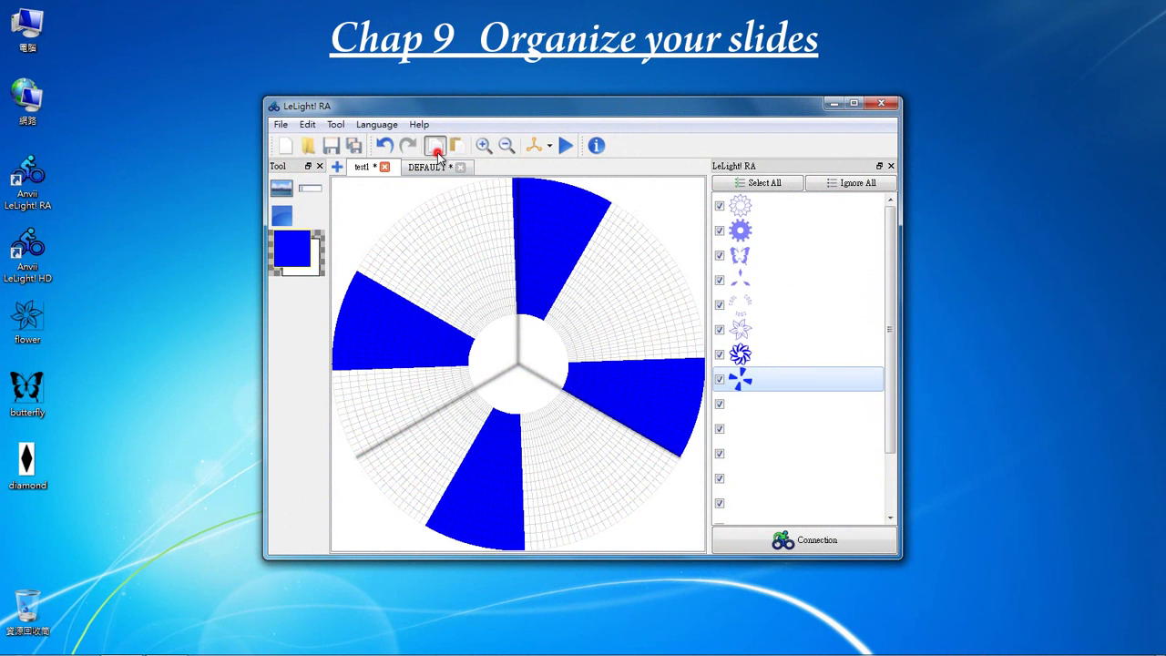
# - Paste copies of the four-blade fan slide into the ninth and tenth slides
pyautogui.click(778, 404)
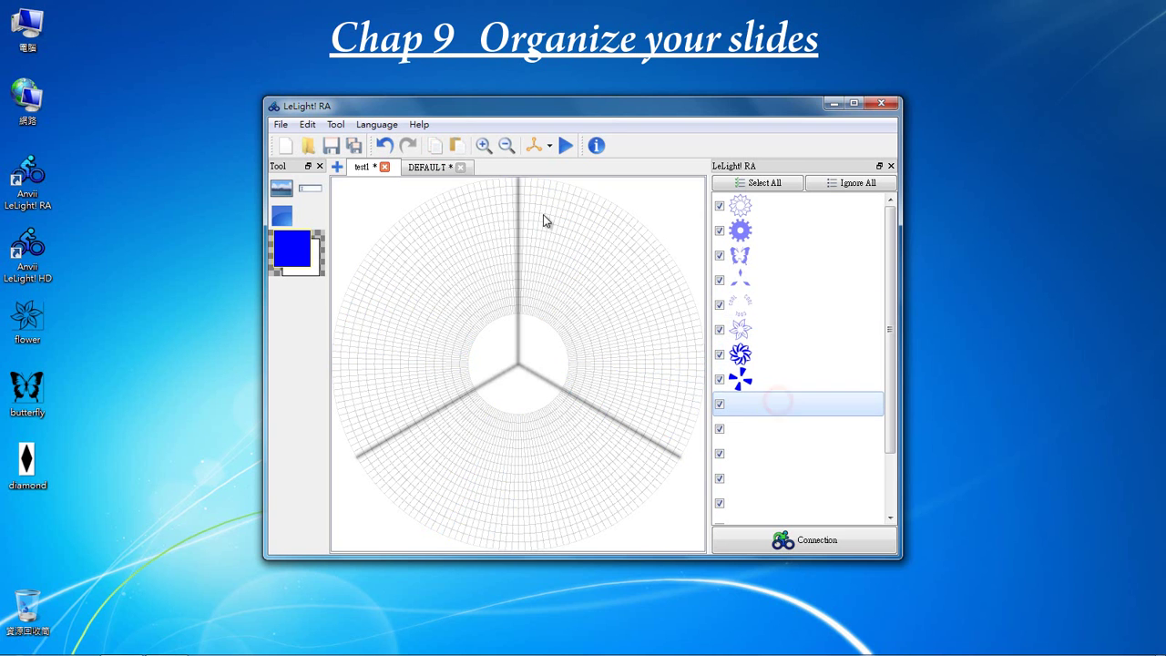
pyautogui.click(457, 145)
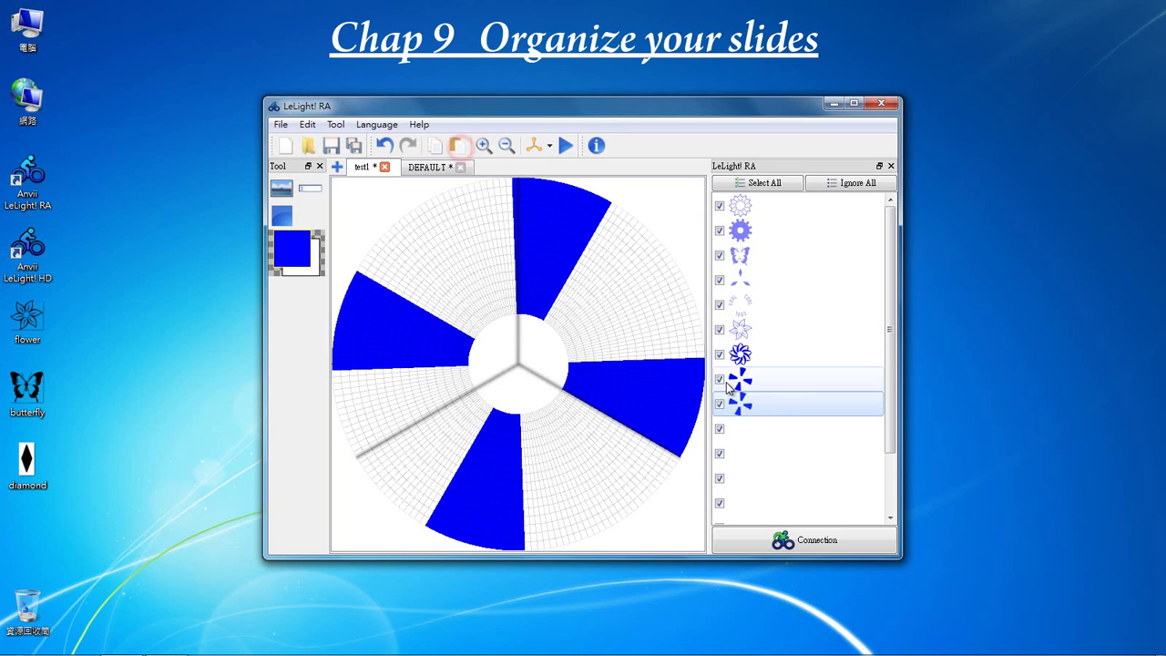
pyautogui.click(765, 432)
pyautogui.click(456, 146)
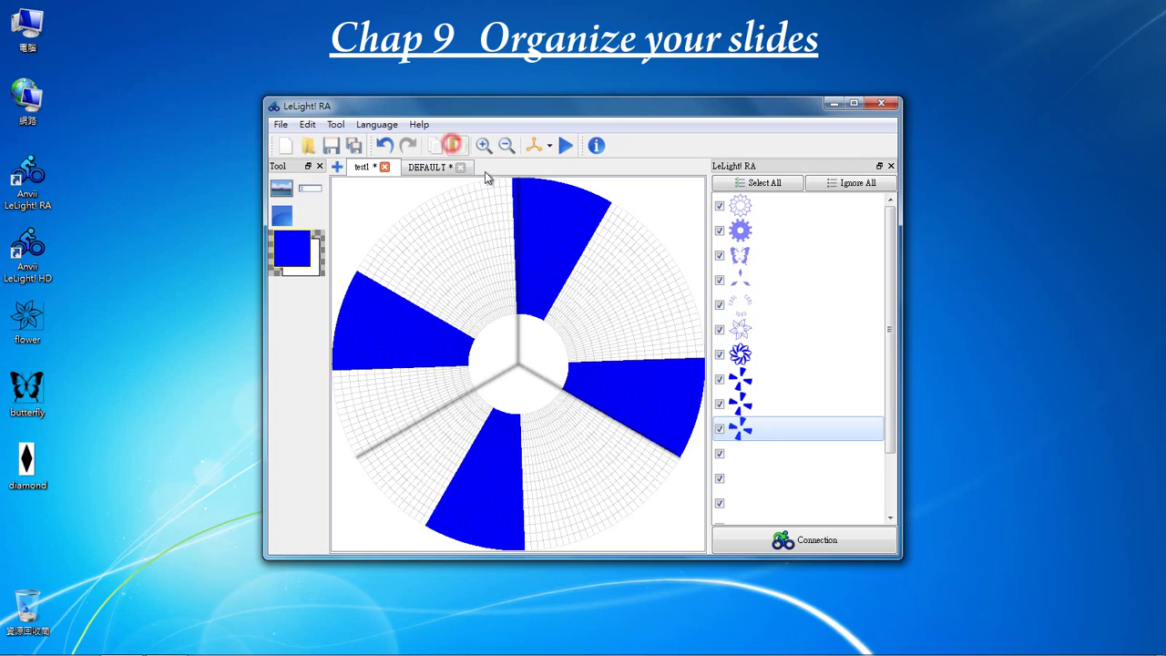
pyautogui.click(794, 434)
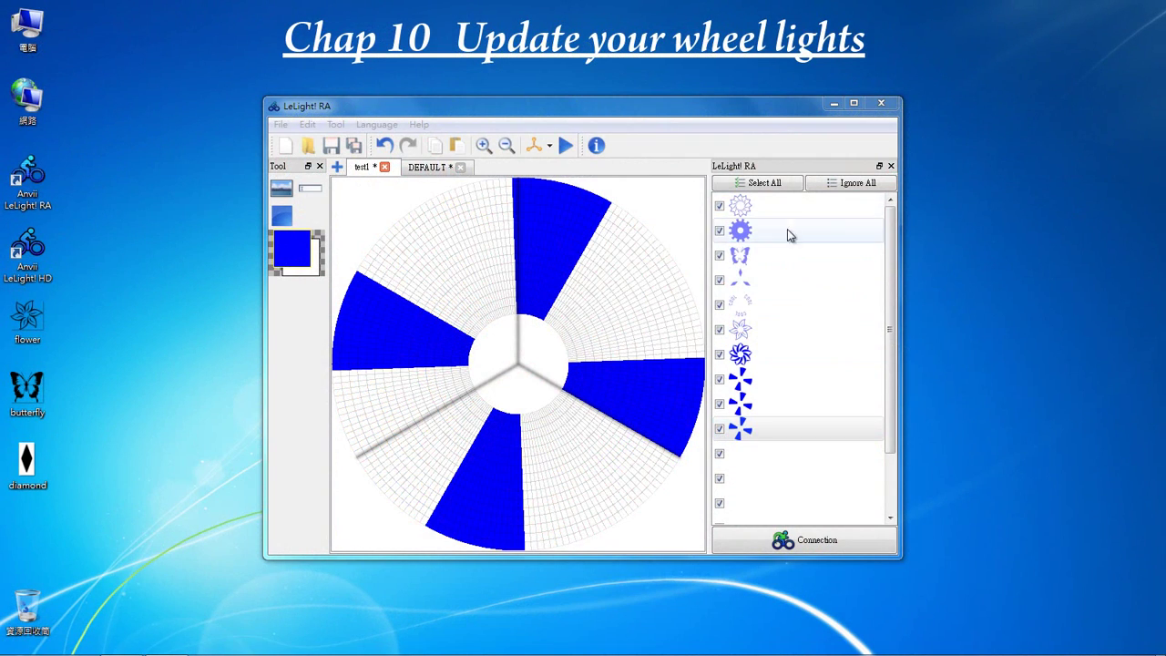
# - Set all slides to be ignored except the first two, the ring outline and the solid gear
pyautogui.click(785, 187)
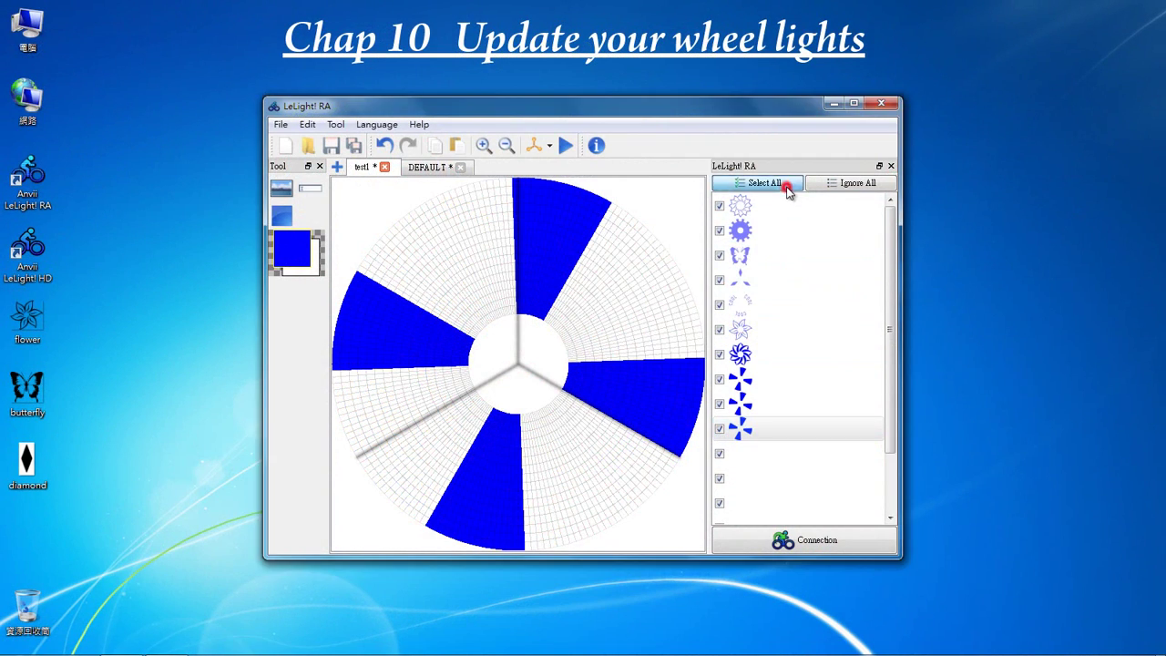
pyautogui.click(863, 183)
pyautogui.click(719, 206)
pyautogui.click(720, 231)
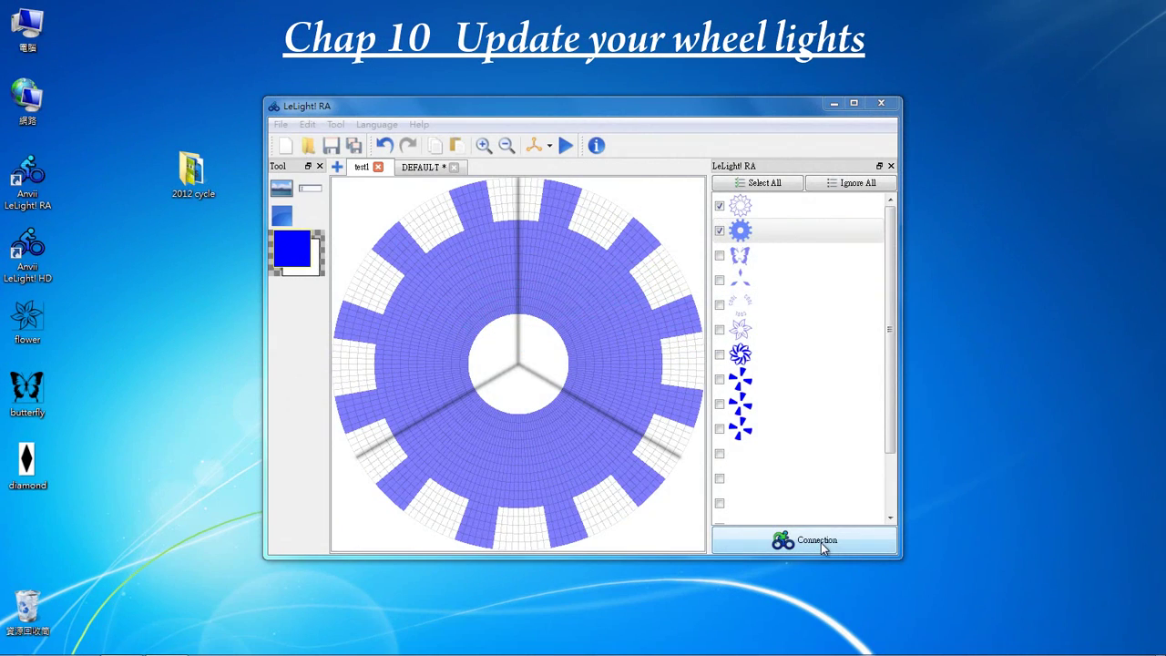
# - Start the connection to the wheel lights to update them with the checked slides
pyautogui.click(820, 543)
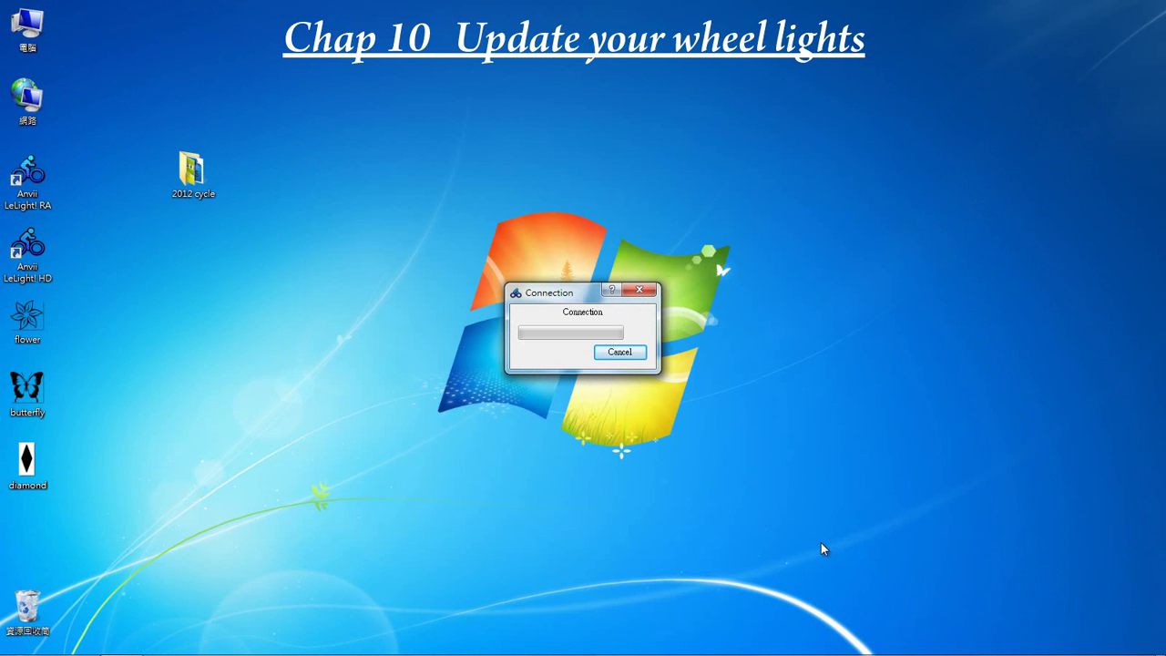